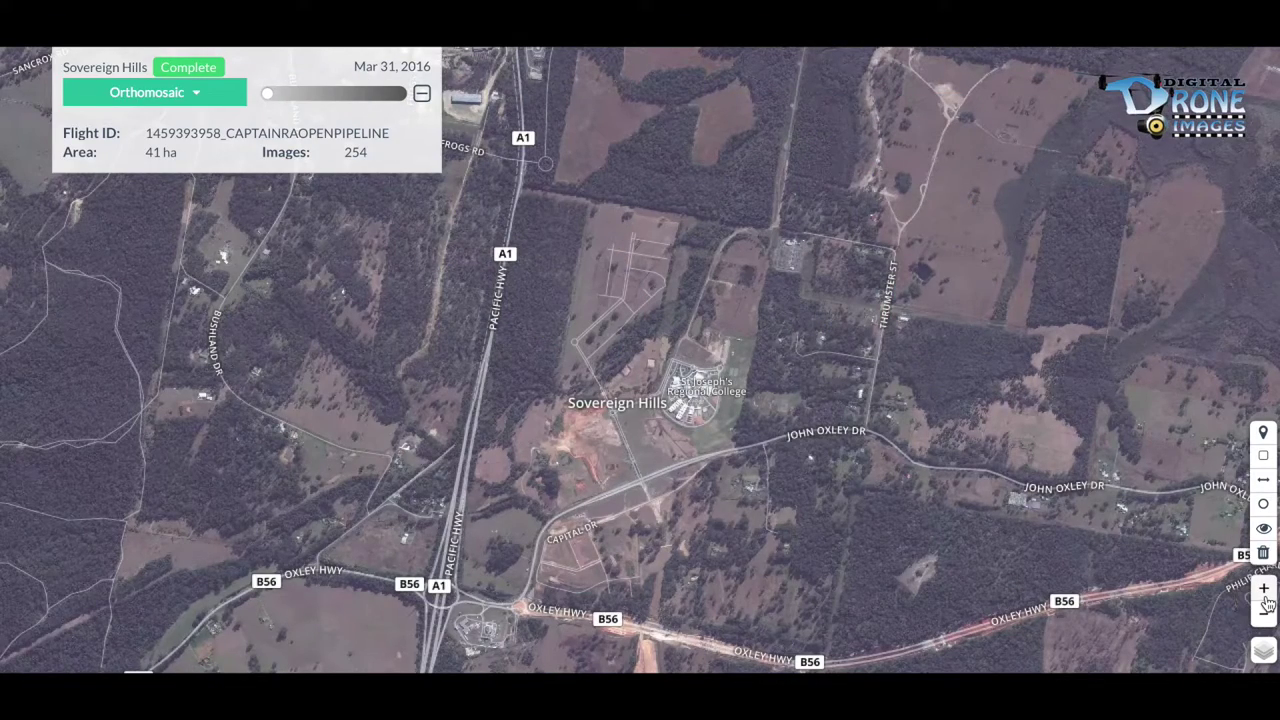
Zoom in on Sovereign Hills, recentre on Joeys Meadow and the college, then step back one level.
click(1265, 596)
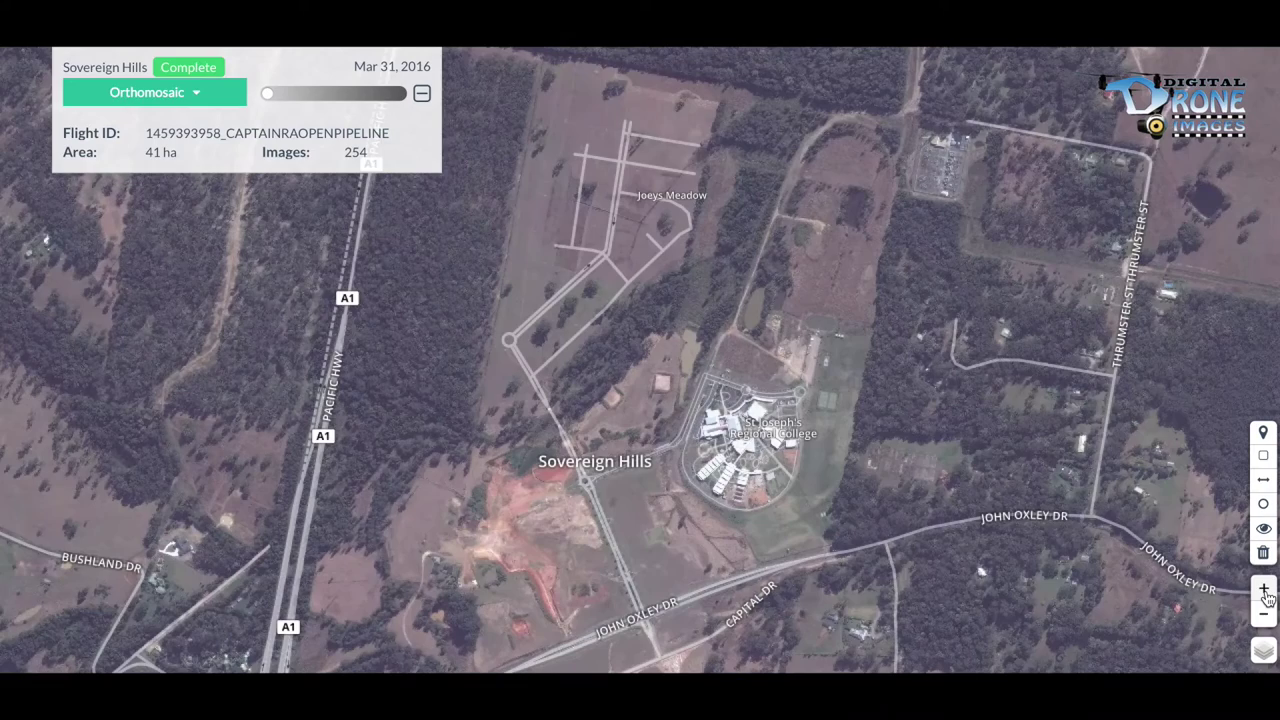
click(1265, 596)
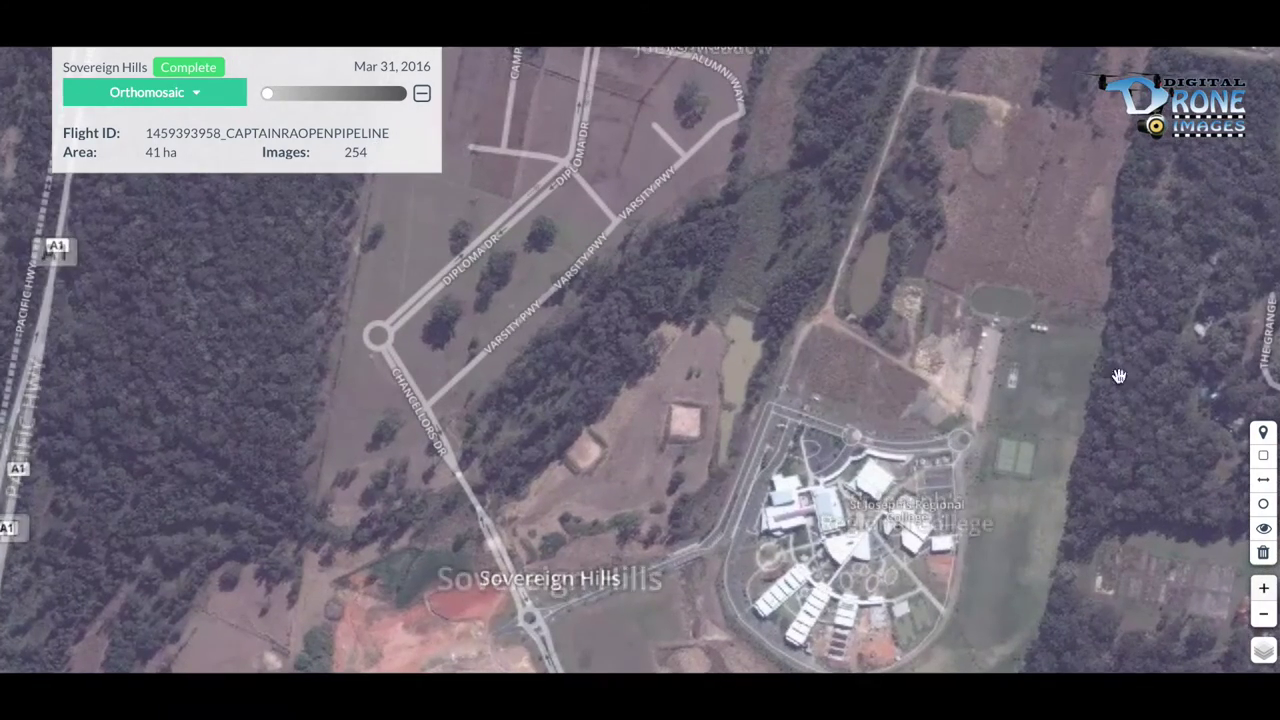
drag(965, 250, 1136, 420)
click(1261, 616)
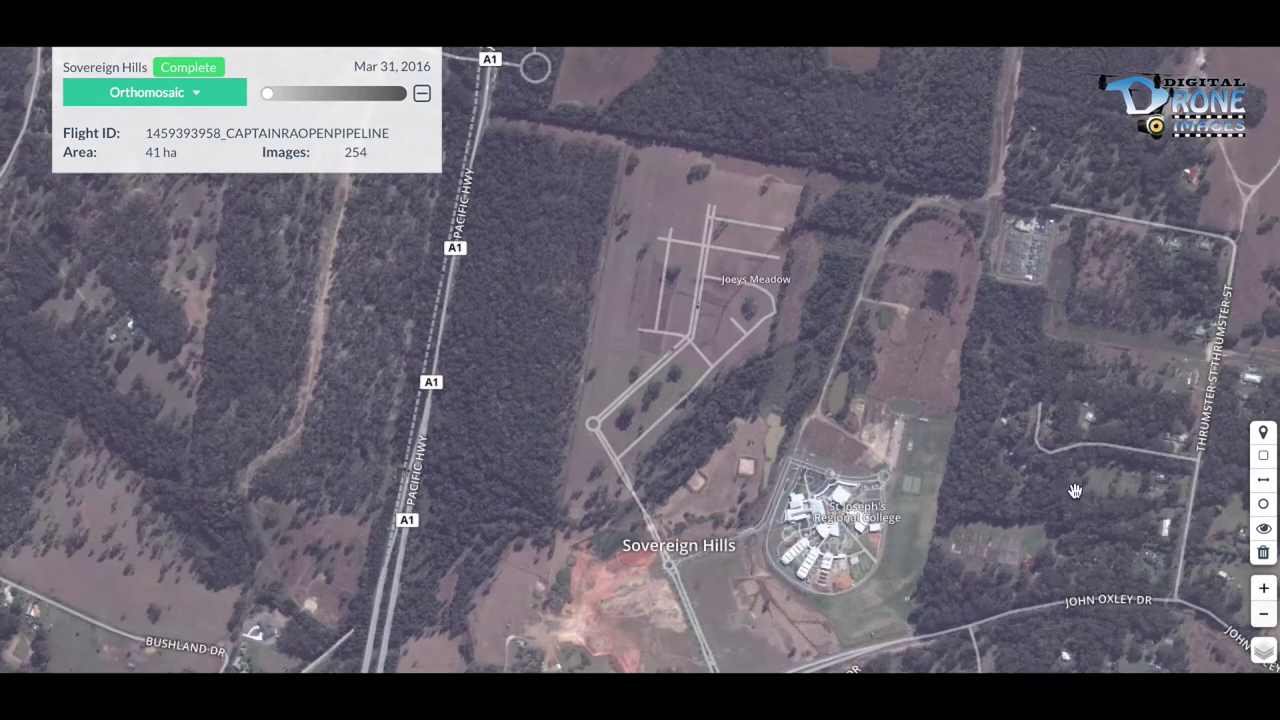
Show the drone orthomosaic at full opacity over the housing streets and open the map-layer list.
click(399, 95)
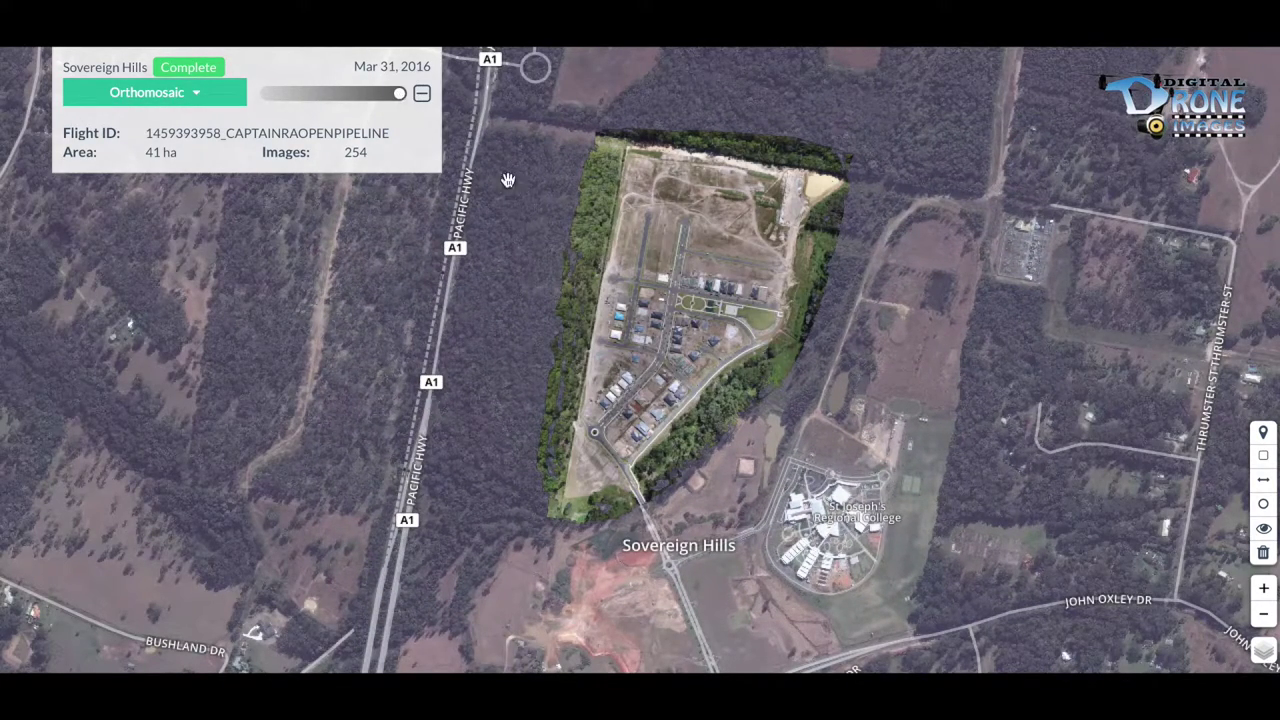
click(1268, 593)
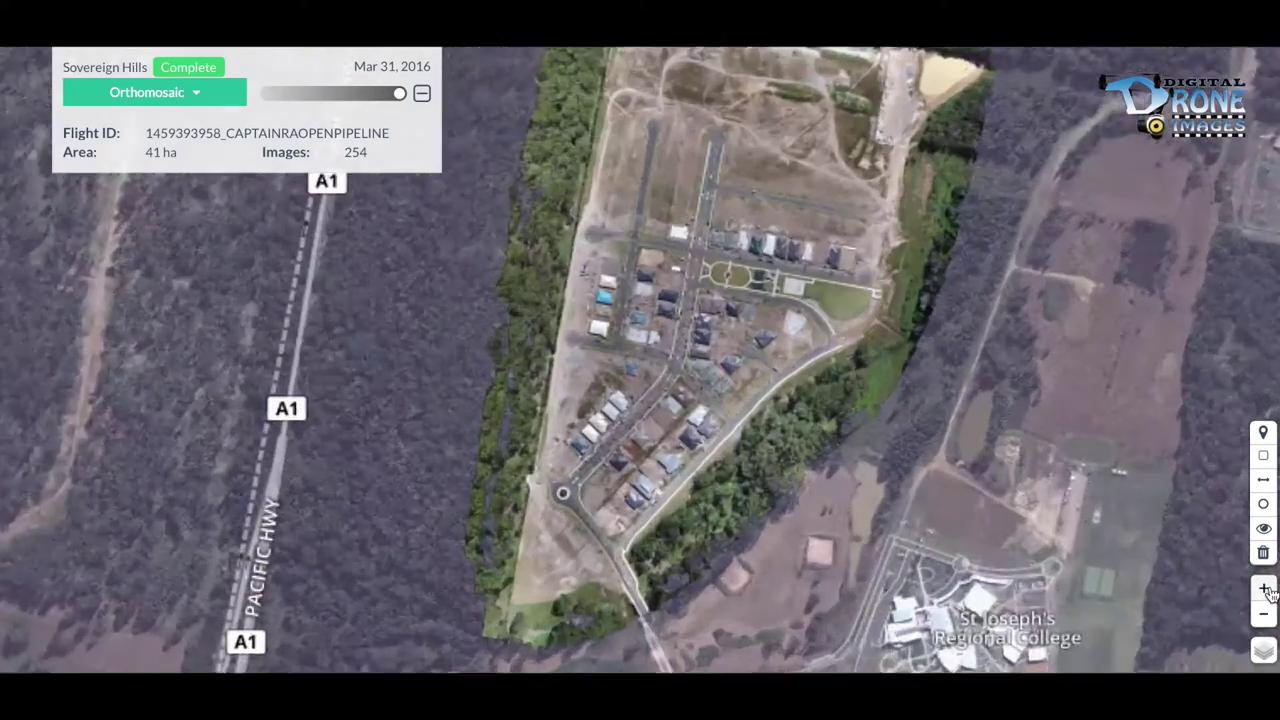
click(1268, 593)
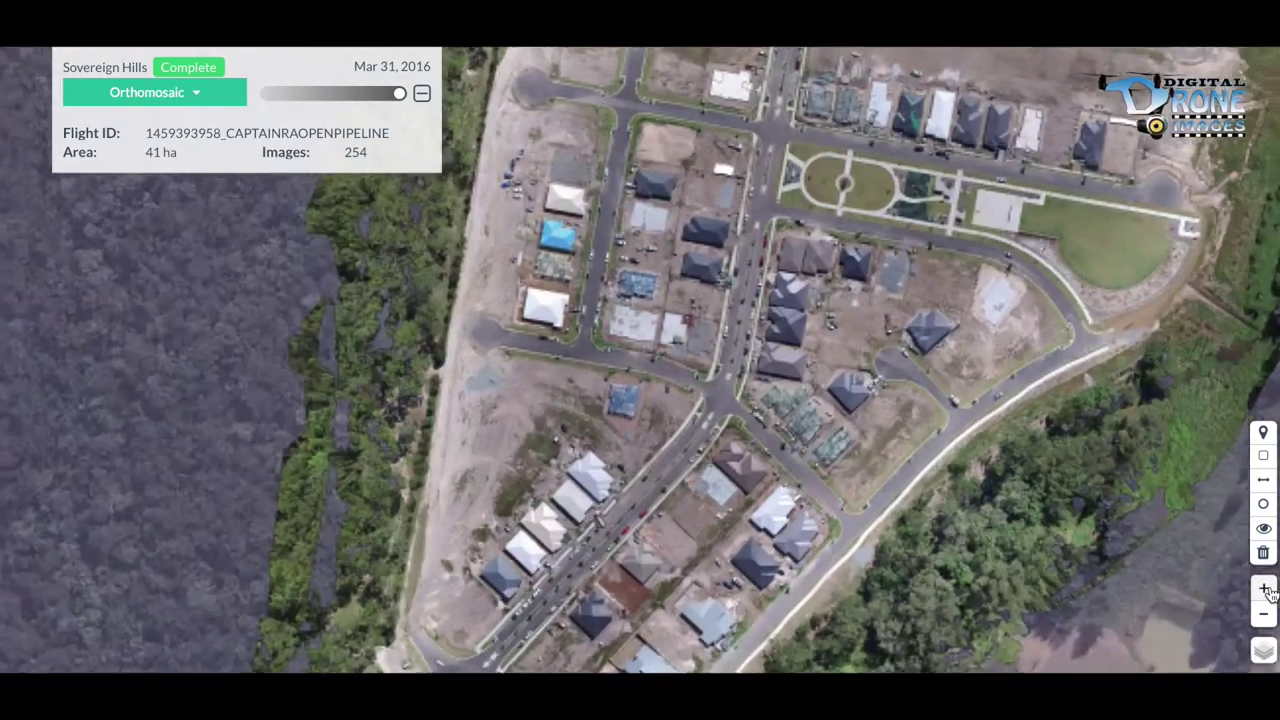
drag(820, 420, 752, 535)
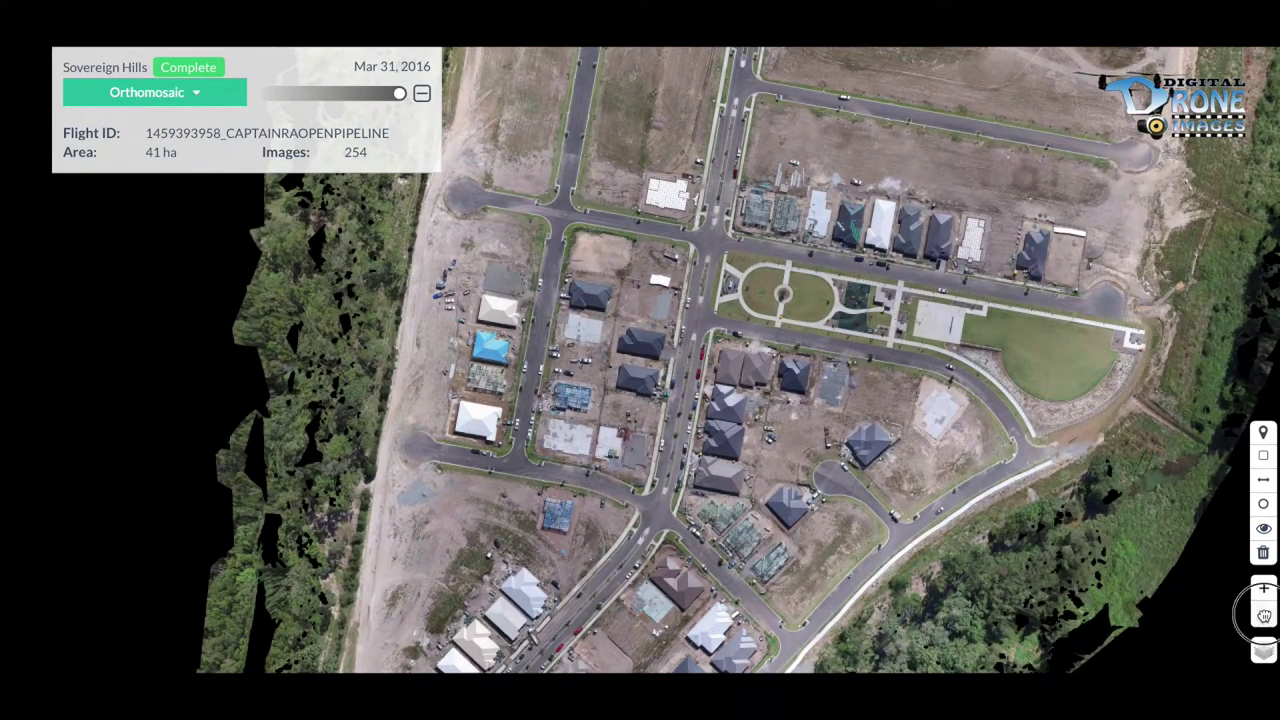
click(1264, 615)
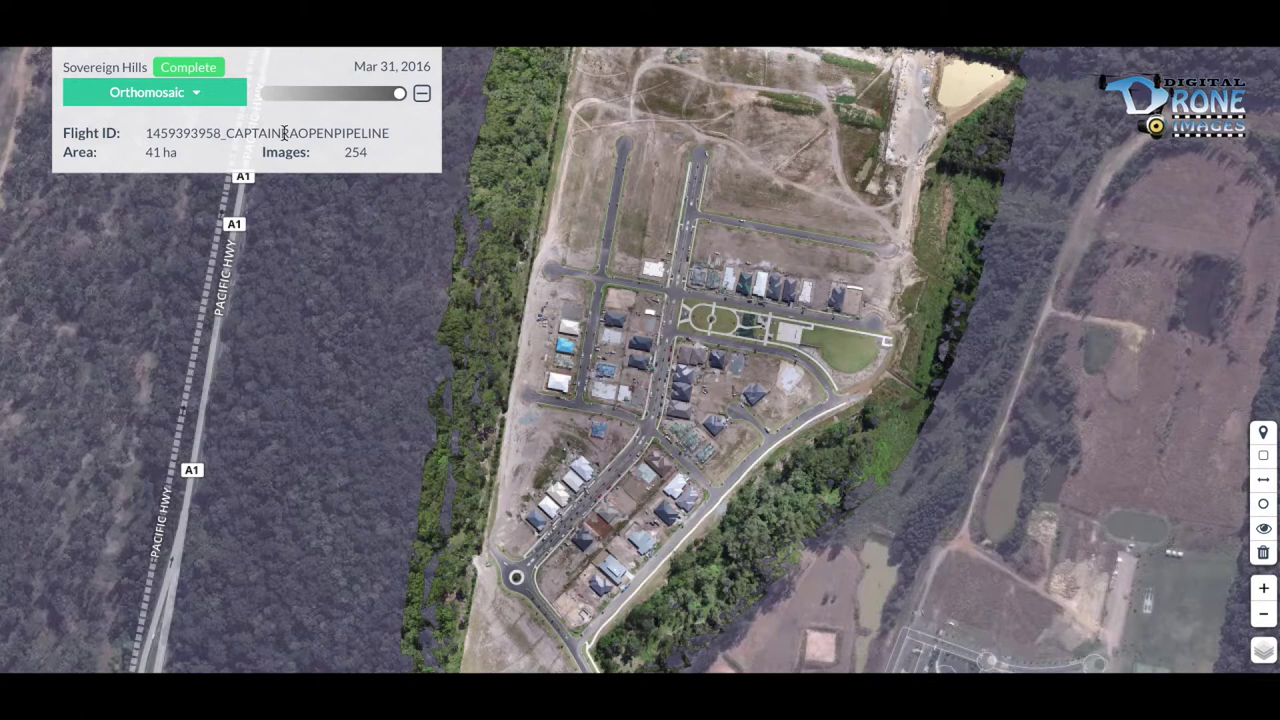
click(197, 93)
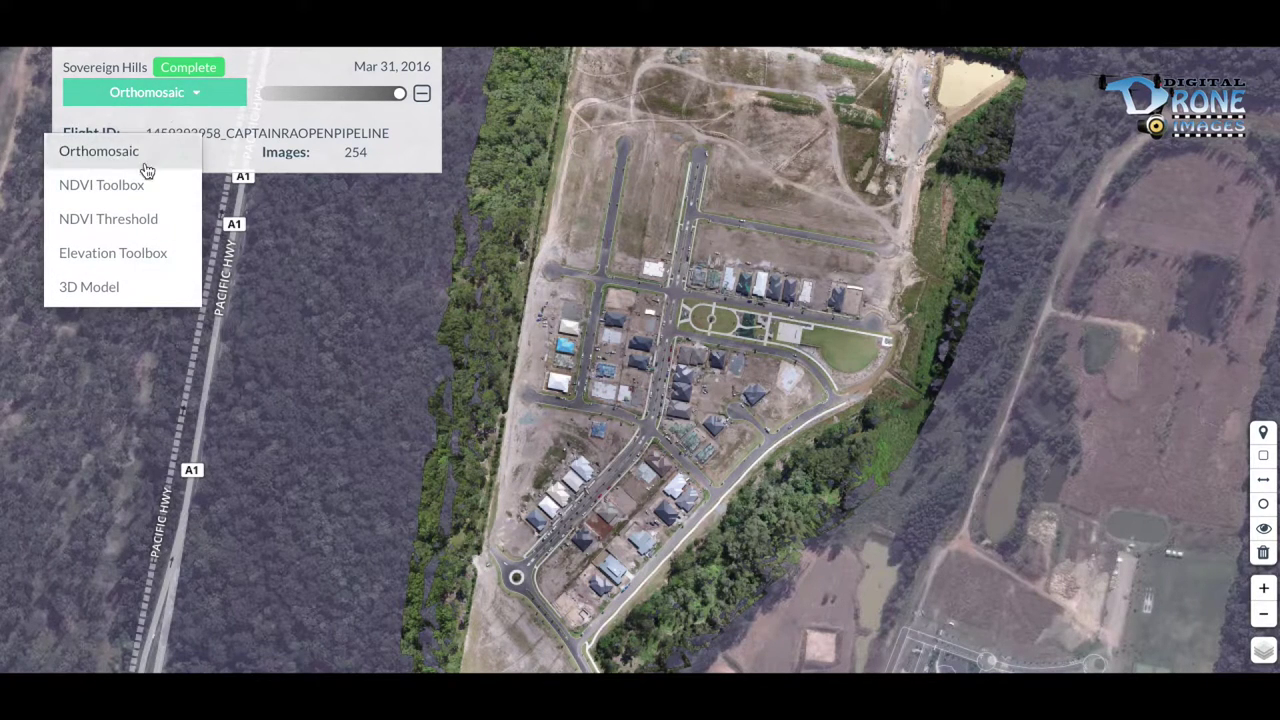
Set the Elevation Toolbox range to -11.9 to 16.74, then return to the Orthomosaic layer.
click(135, 256)
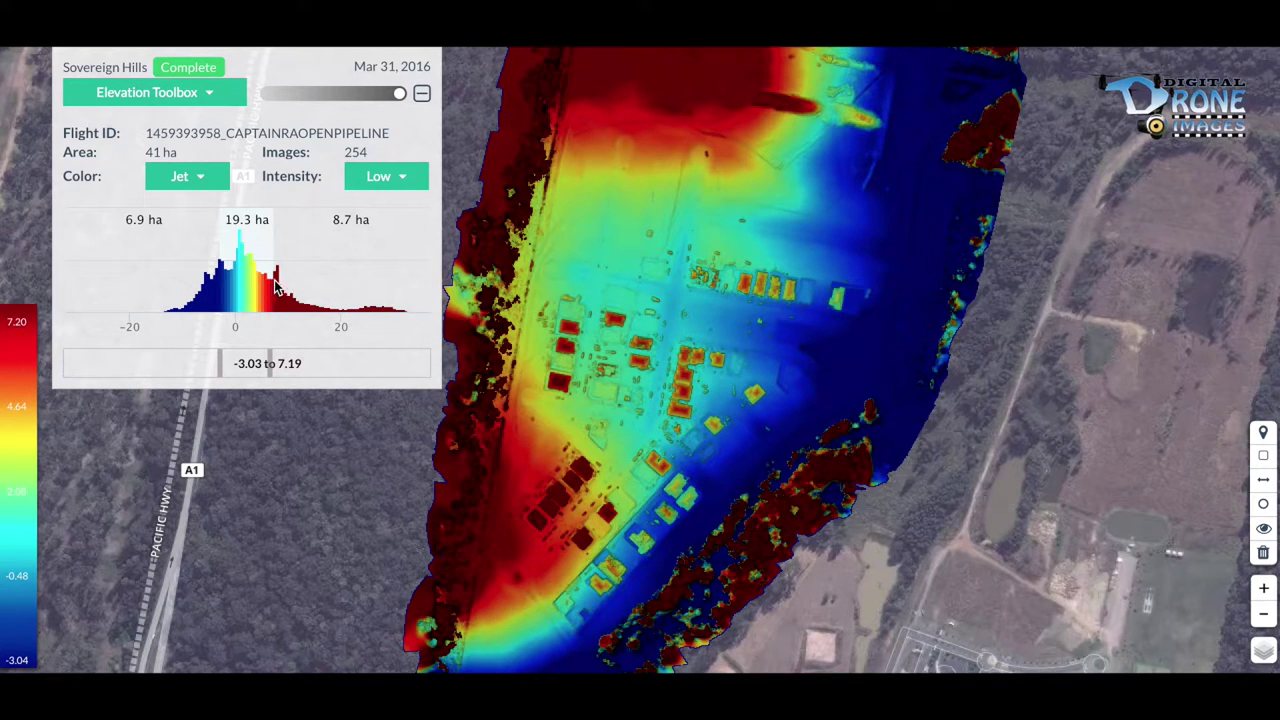
drag(222, 364, 171, 362)
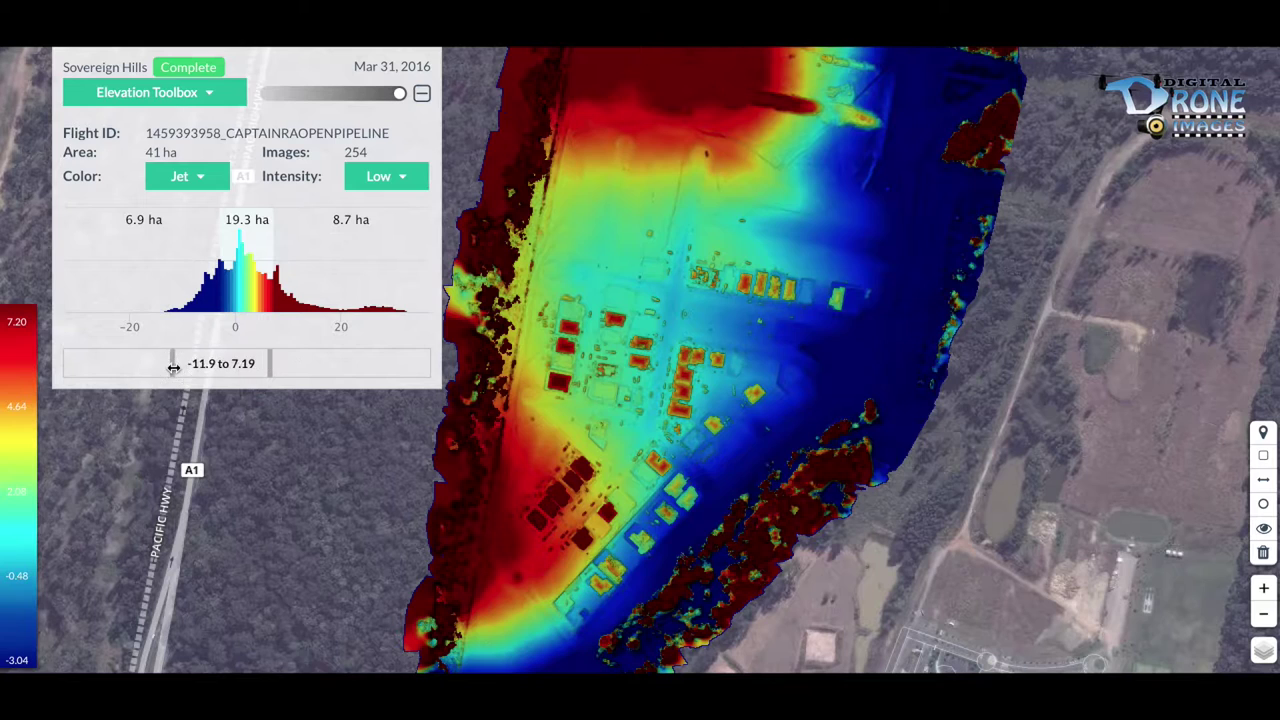
drag(272, 368, 325, 362)
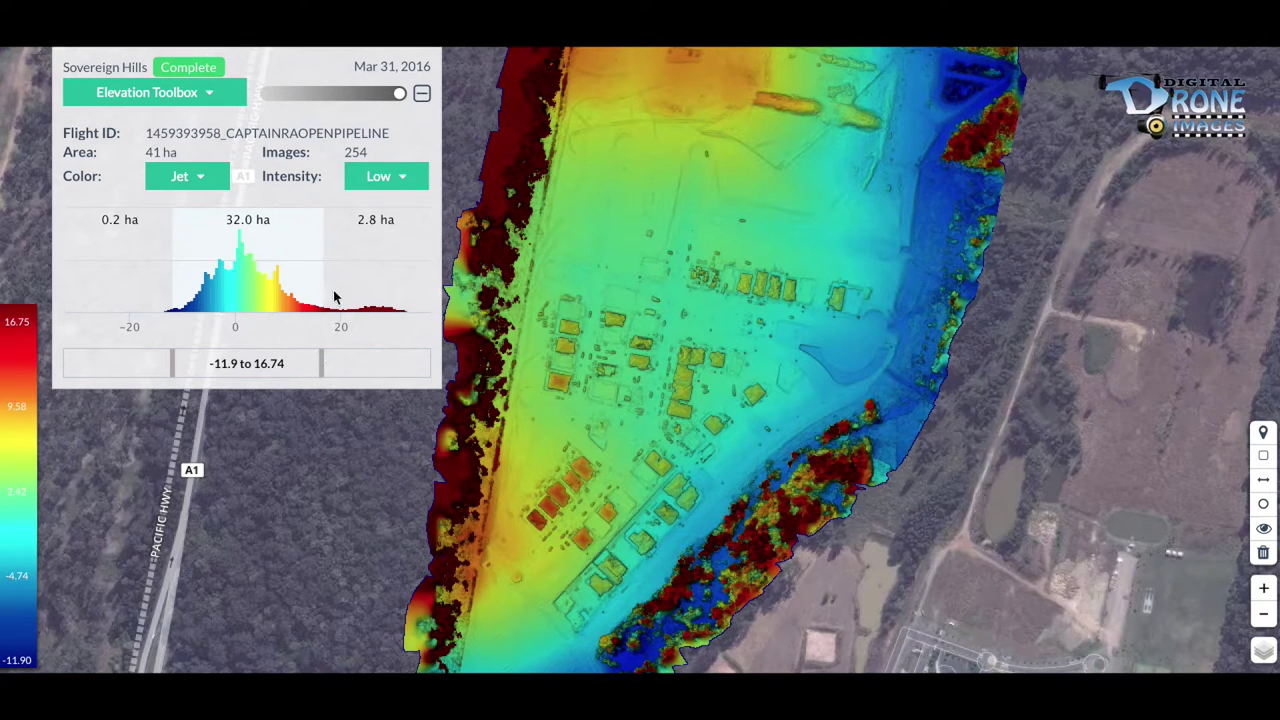
click(206, 94)
click(136, 152)
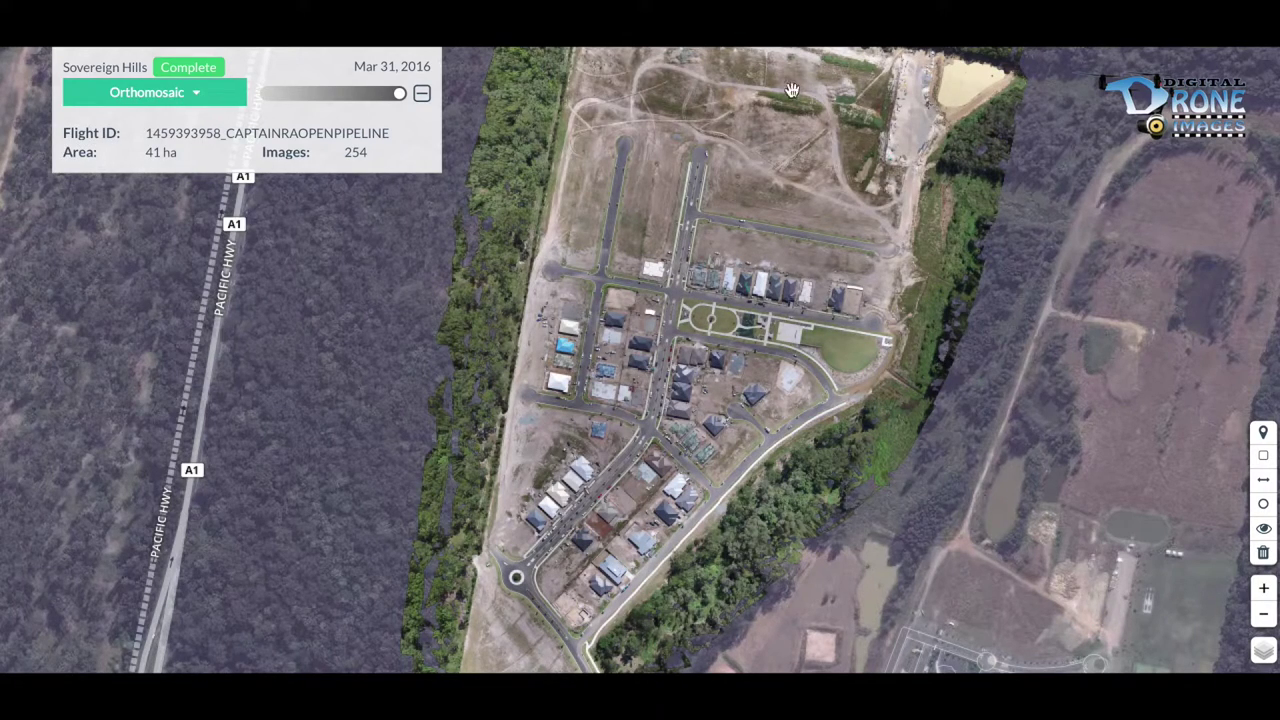
Frame the two northern stockpile mounds in Elevation Toolbox with the info panel collapsed.
click(1263, 590)
drag(1007, 292, 775, 533)
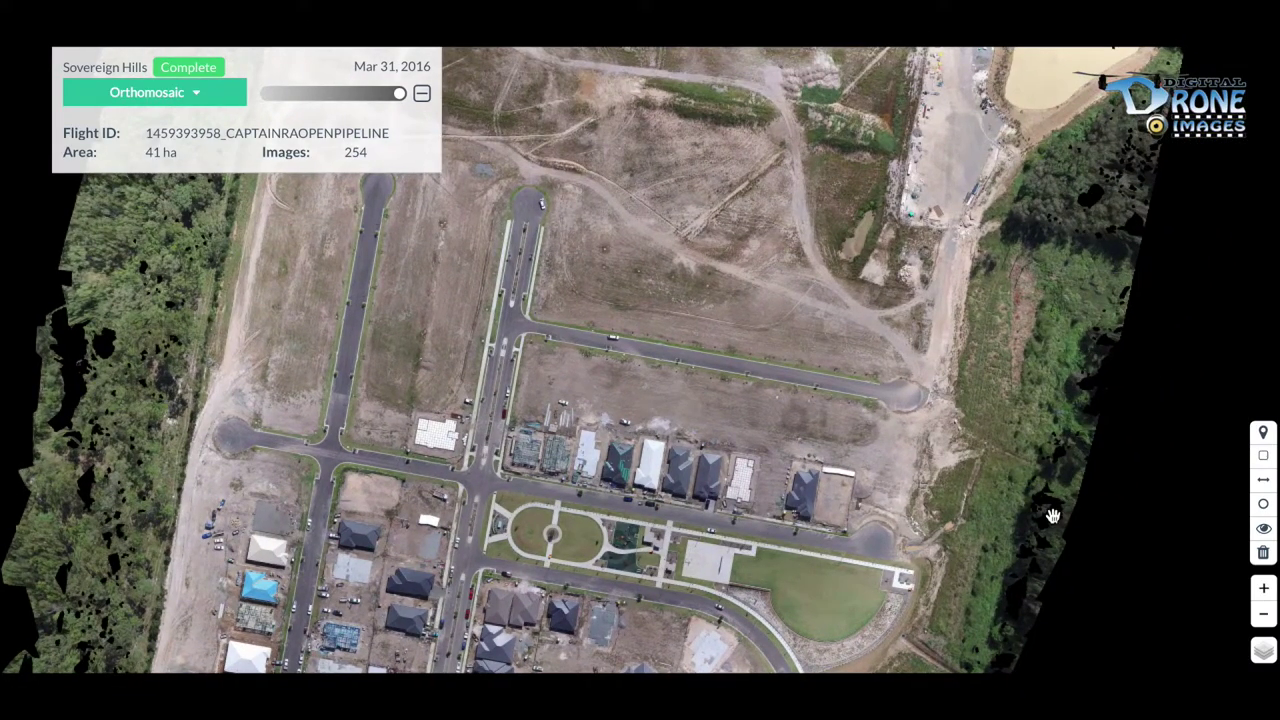
click(1263, 588)
drag(1018, 150, 784, 545)
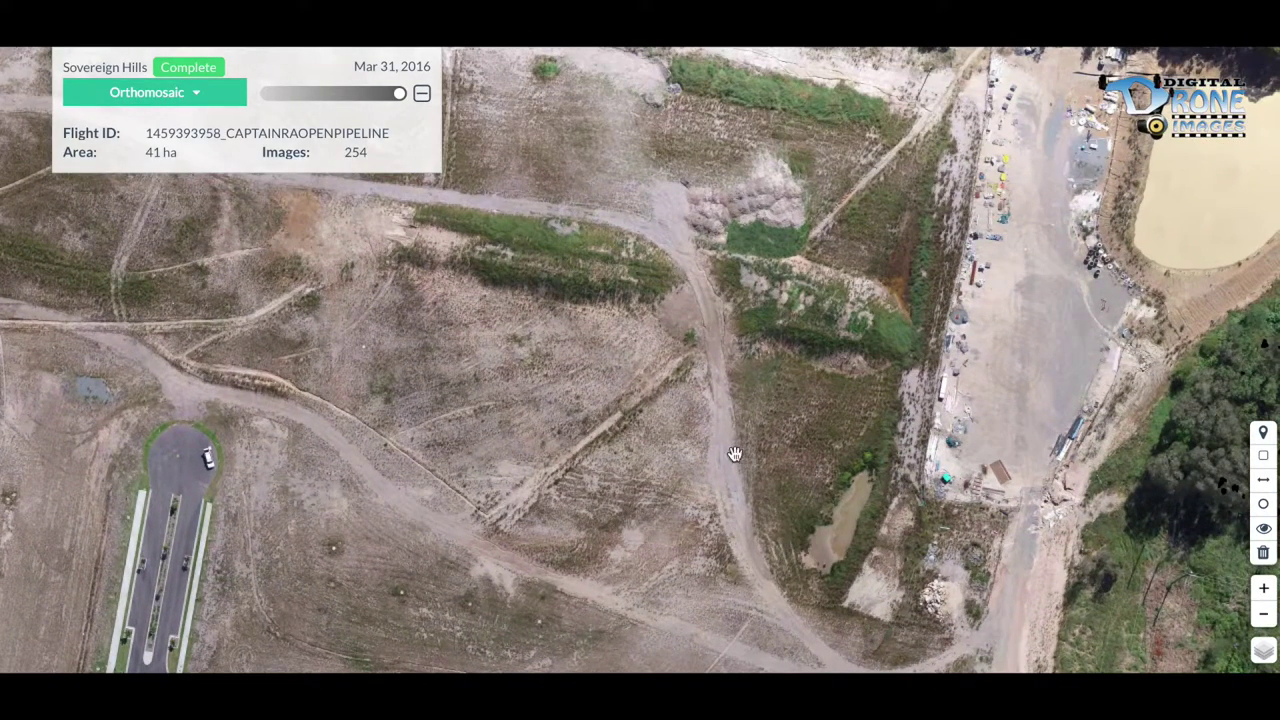
click(198, 92)
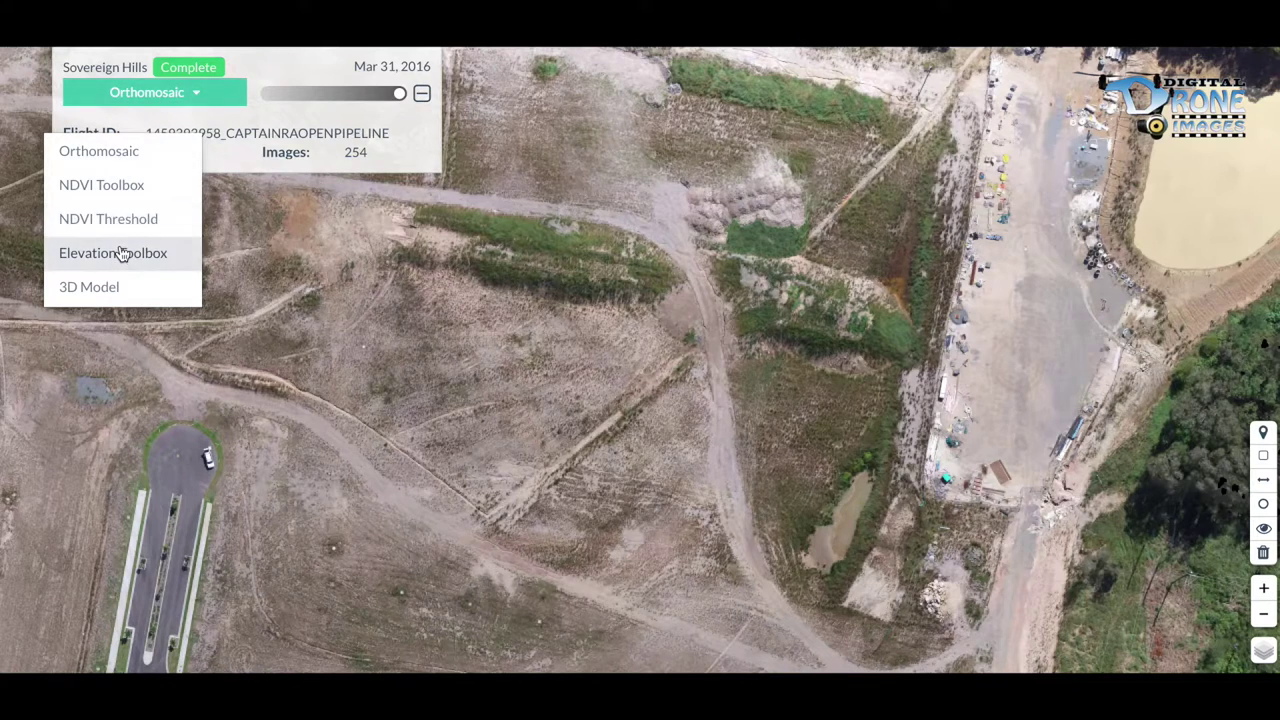
click(120, 253)
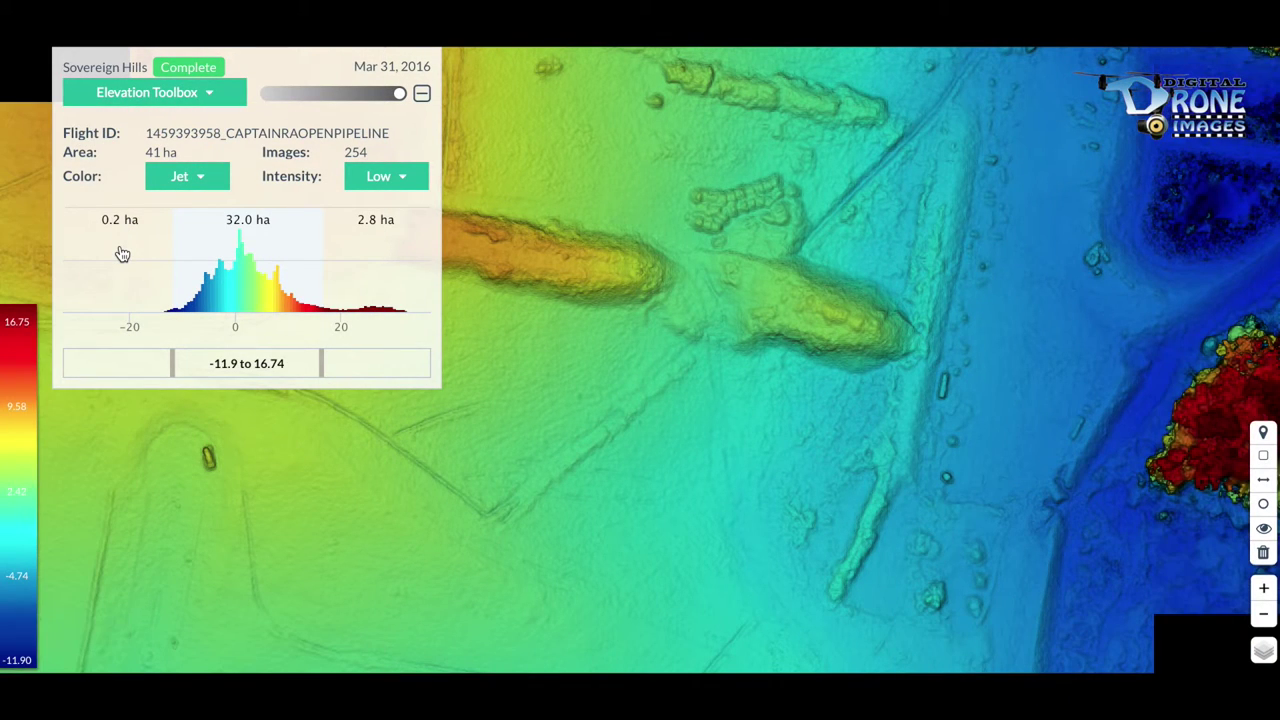
click(421, 95)
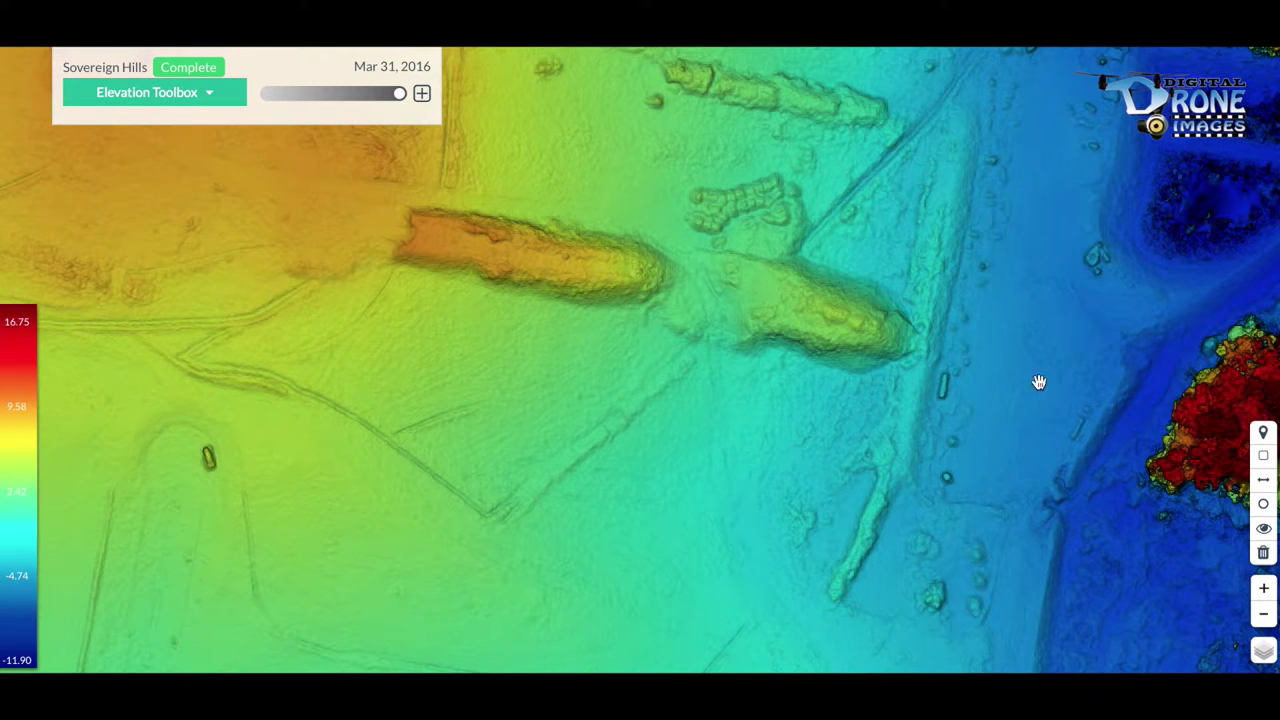
Start a polygon measurement and trace the pile's top edge and right end.
click(1263, 455)
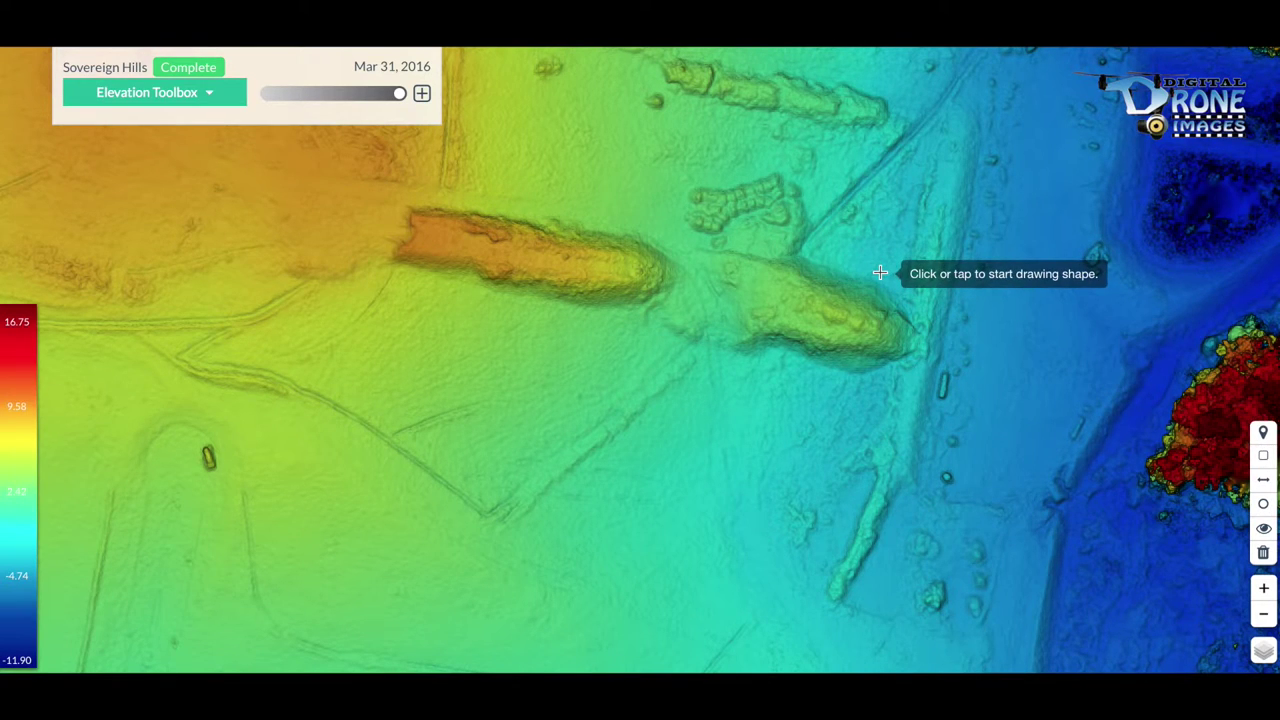
click(409, 198)
click(482, 198)
click(567, 207)
click(638, 218)
click(680, 241)
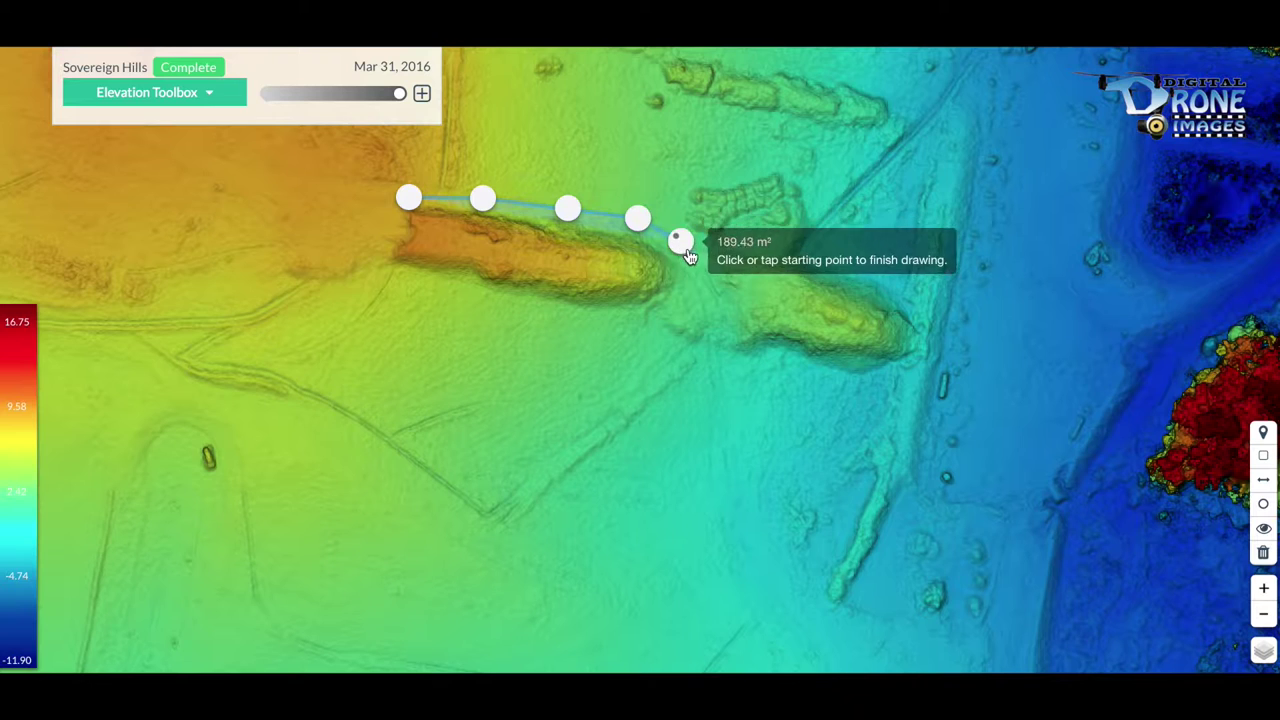
click(689, 279)
click(660, 307)
Trace the pile's bottom and left edges and close the 0.2 ha polygon.
click(624, 322)
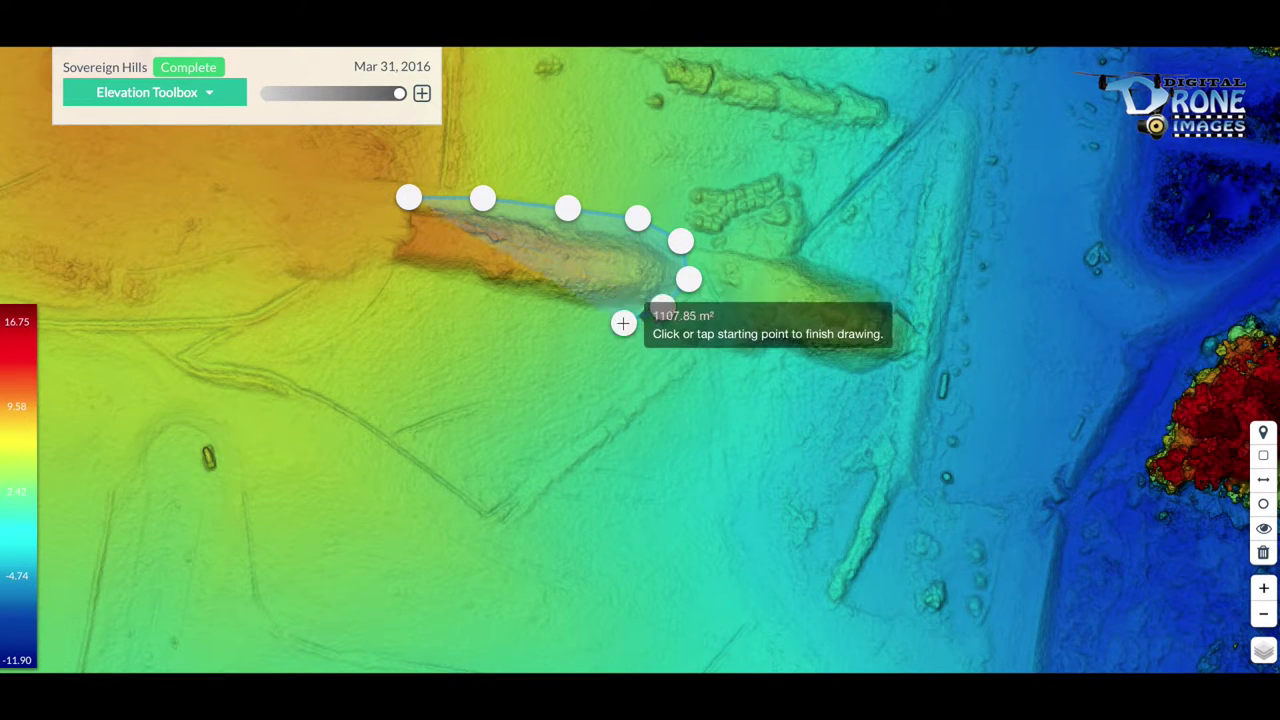
click(542, 315)
click(483, 308)
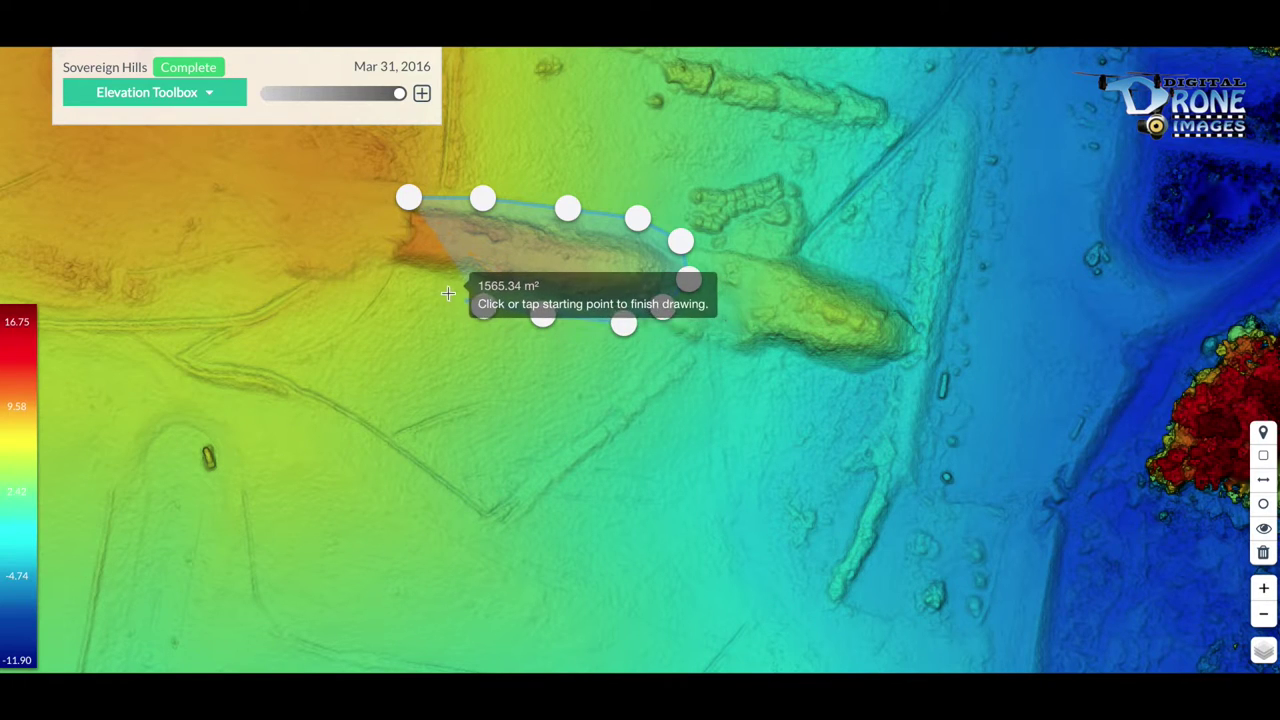
click(440, 289)
click(396, 278)
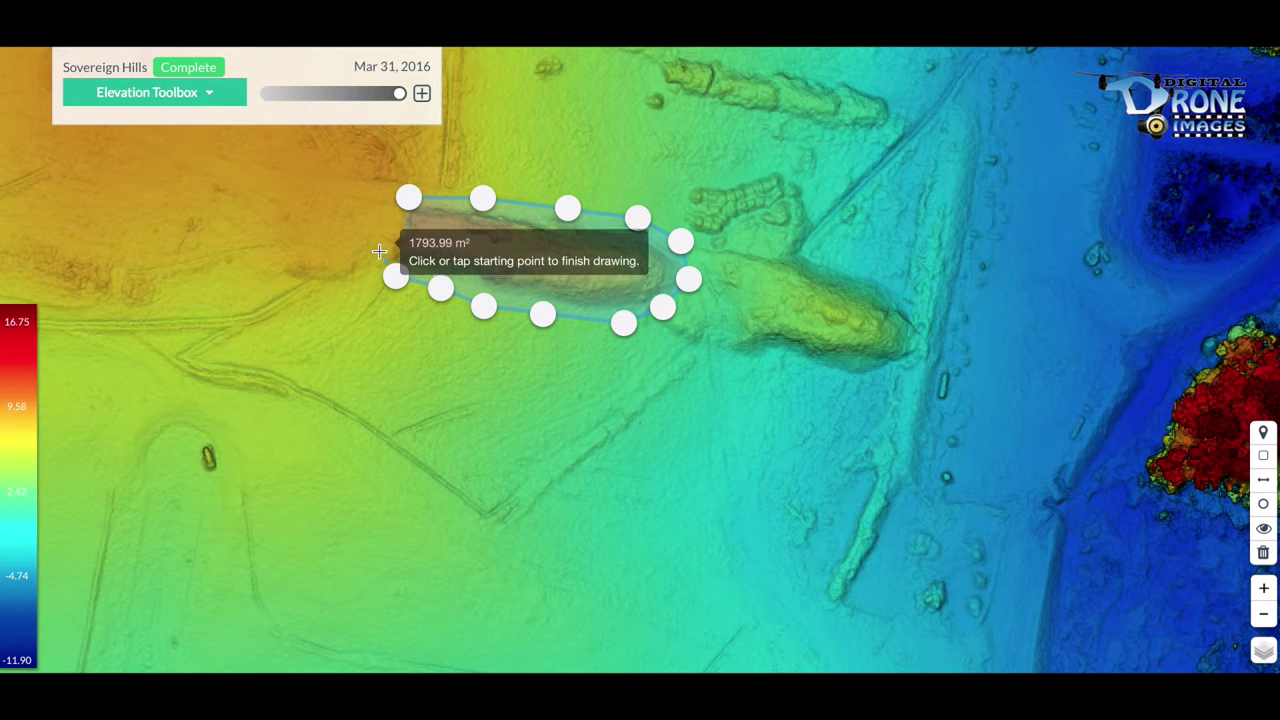
click(380, 250)
click(397, 232)
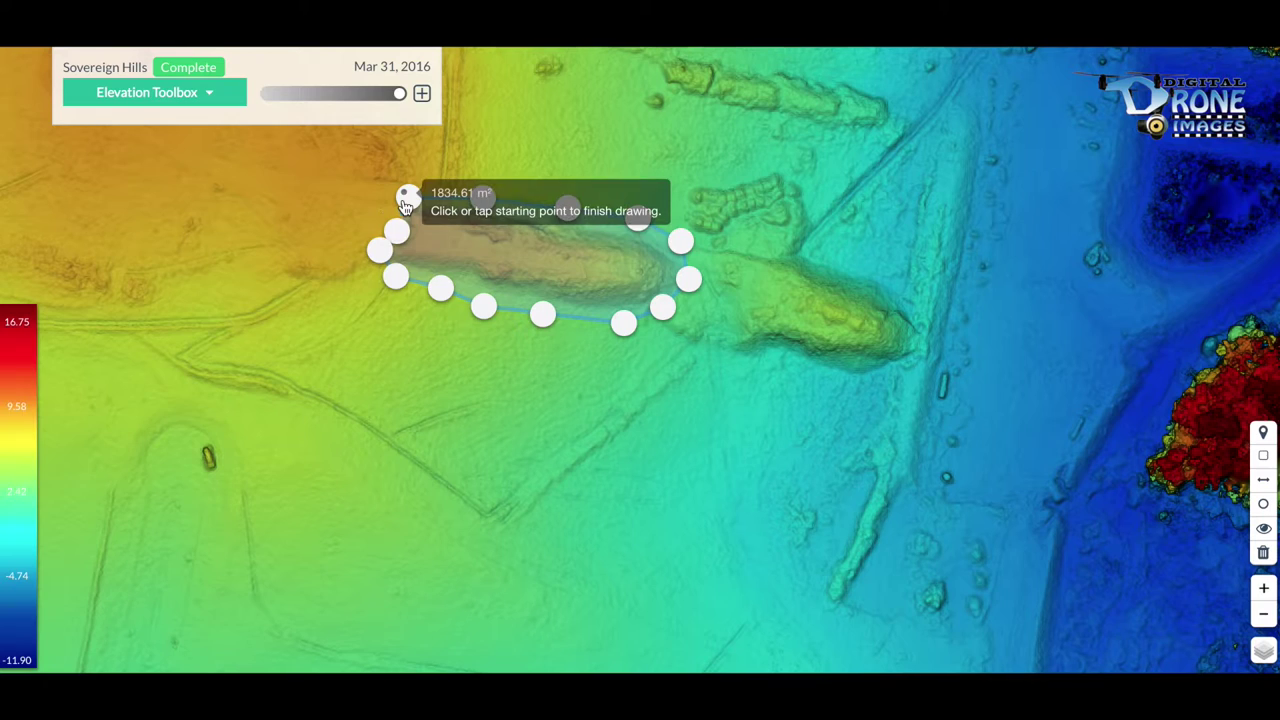
click(408, 198)
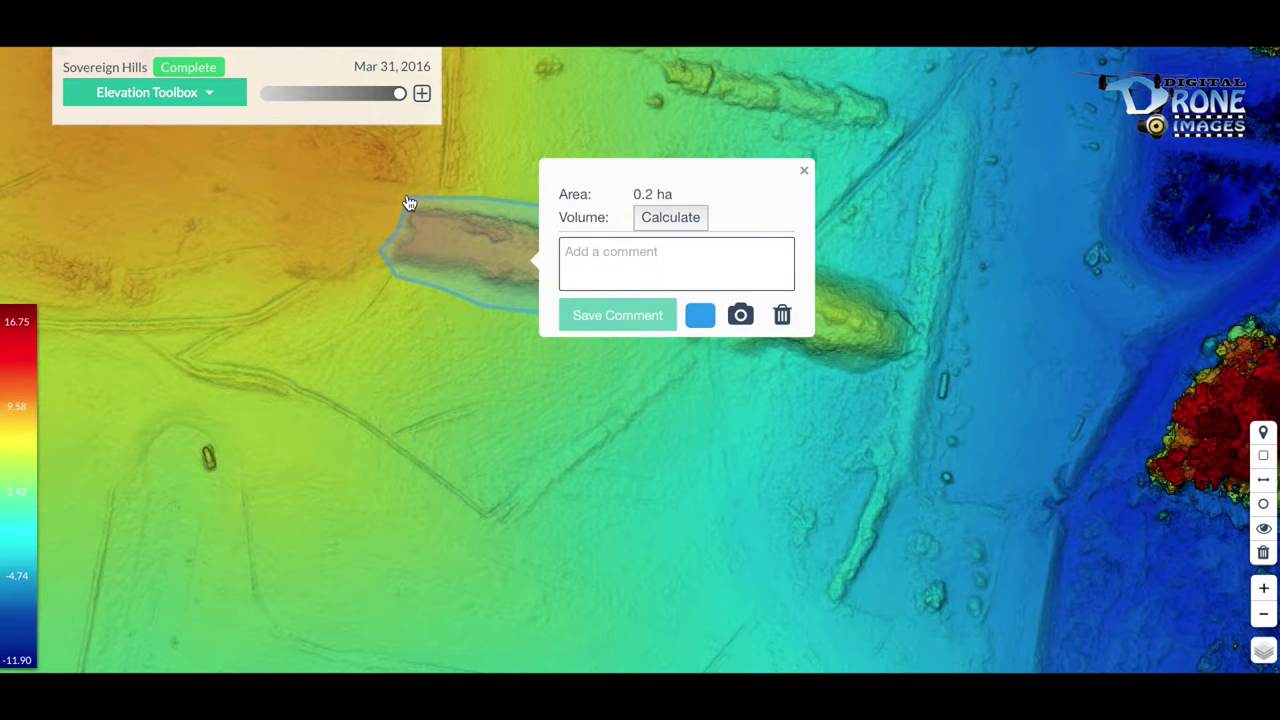
Calculate the pile volume (2,467.4 m³), comment it is approx 2467 cubic metres, then delete it.
click(667, 218)
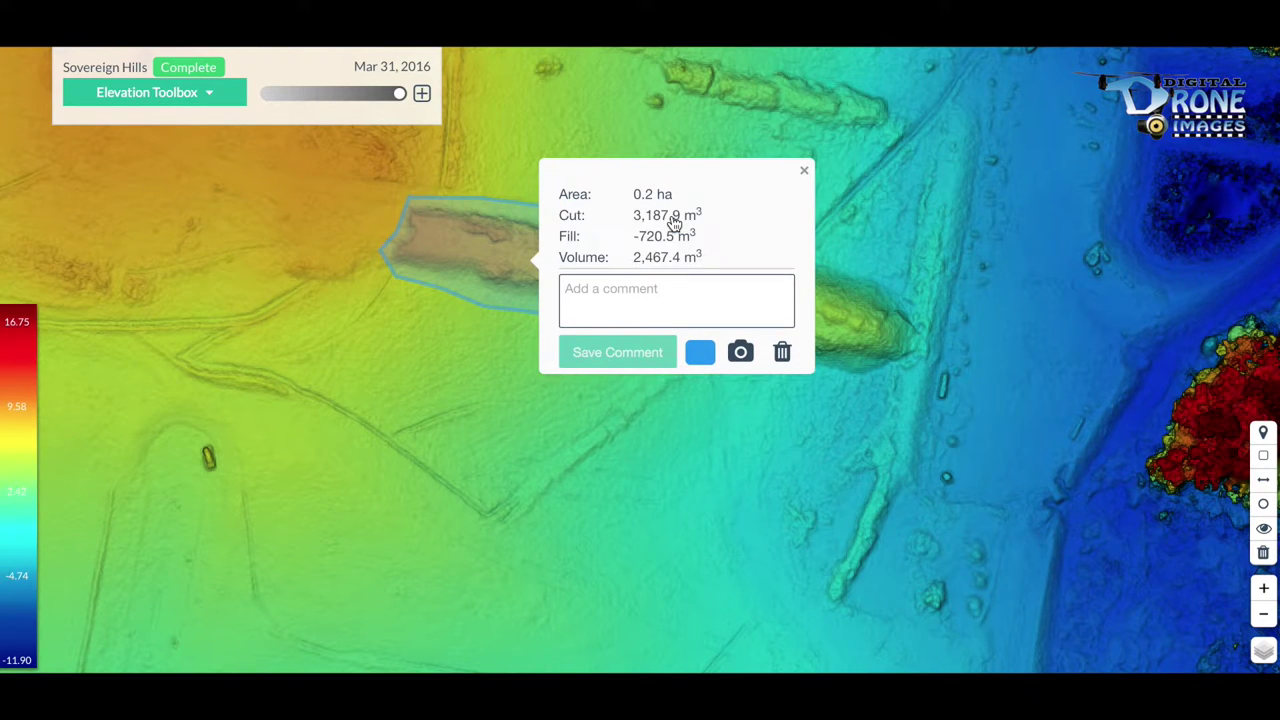
click(646, 296)
text(This pile of dirt is approx 2467 cubic metres...)
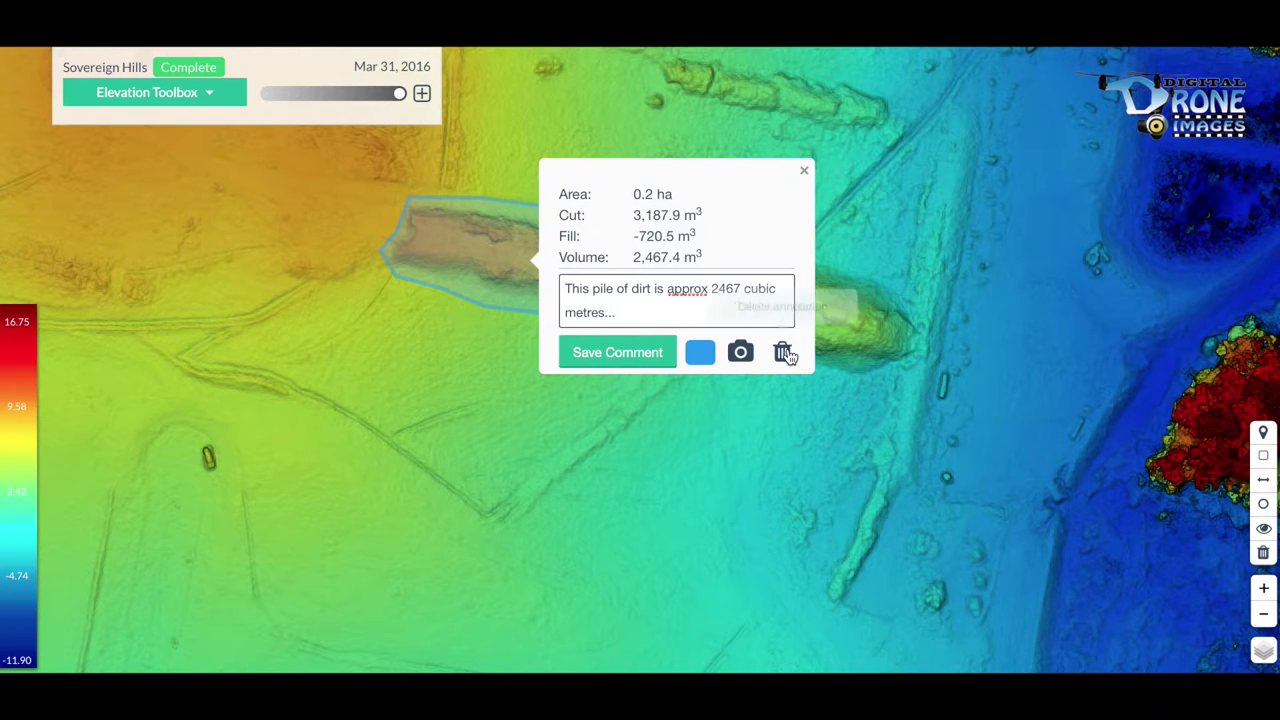
click(782, 352)
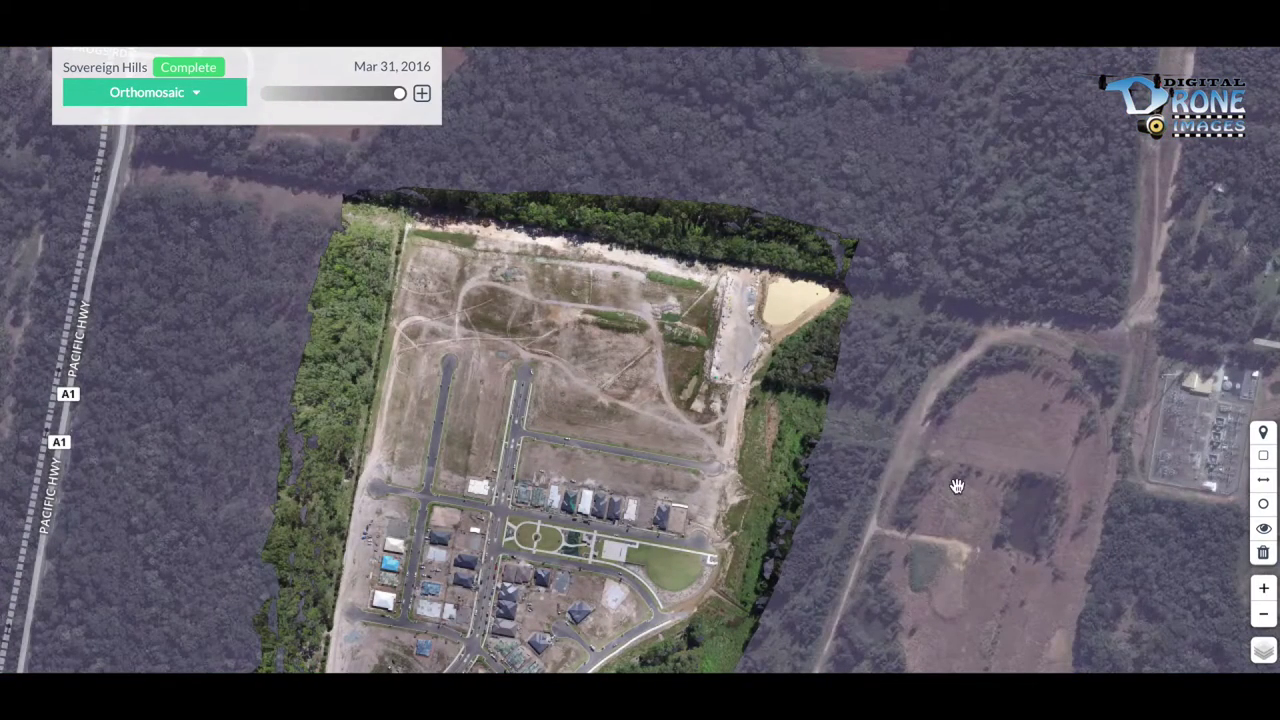
Pan and zoom the orthomosaic to a close-up of the row of houses under construction.
drag(760, 486, 886, 375)
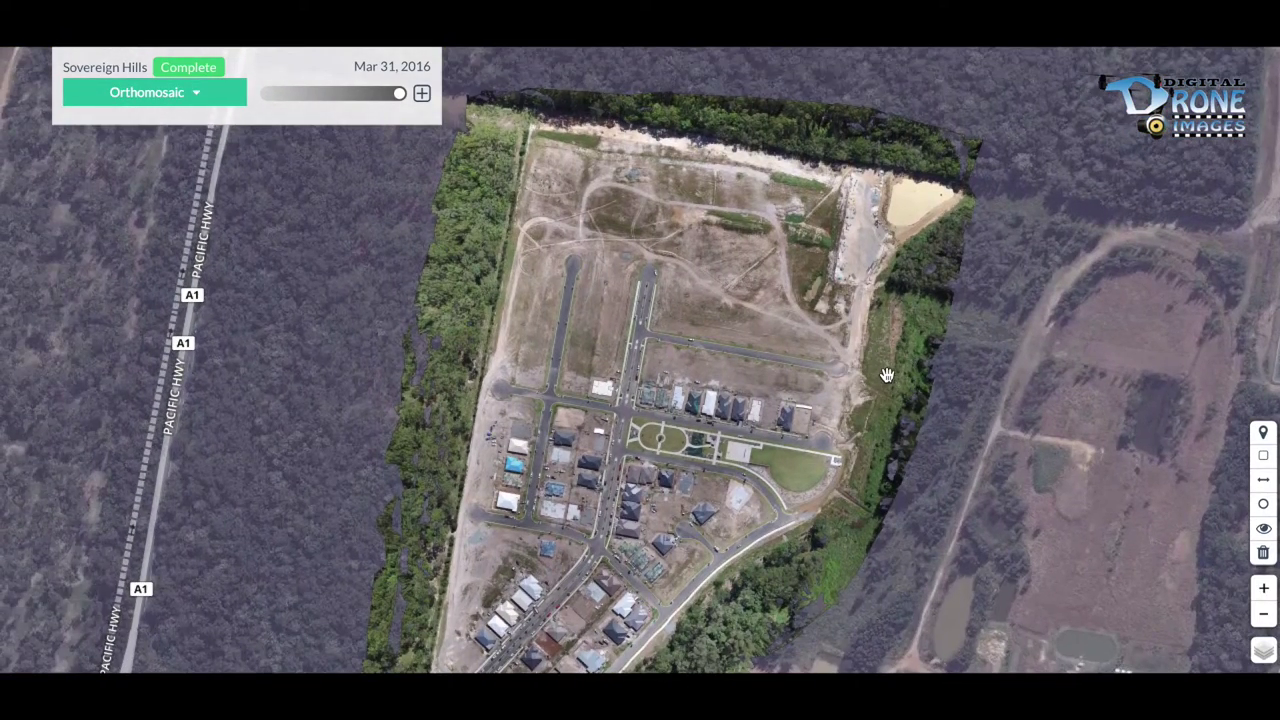
click(1264, 590)
scroll(939, 404, up, 2)
drag(1069, 450, 719, 396)
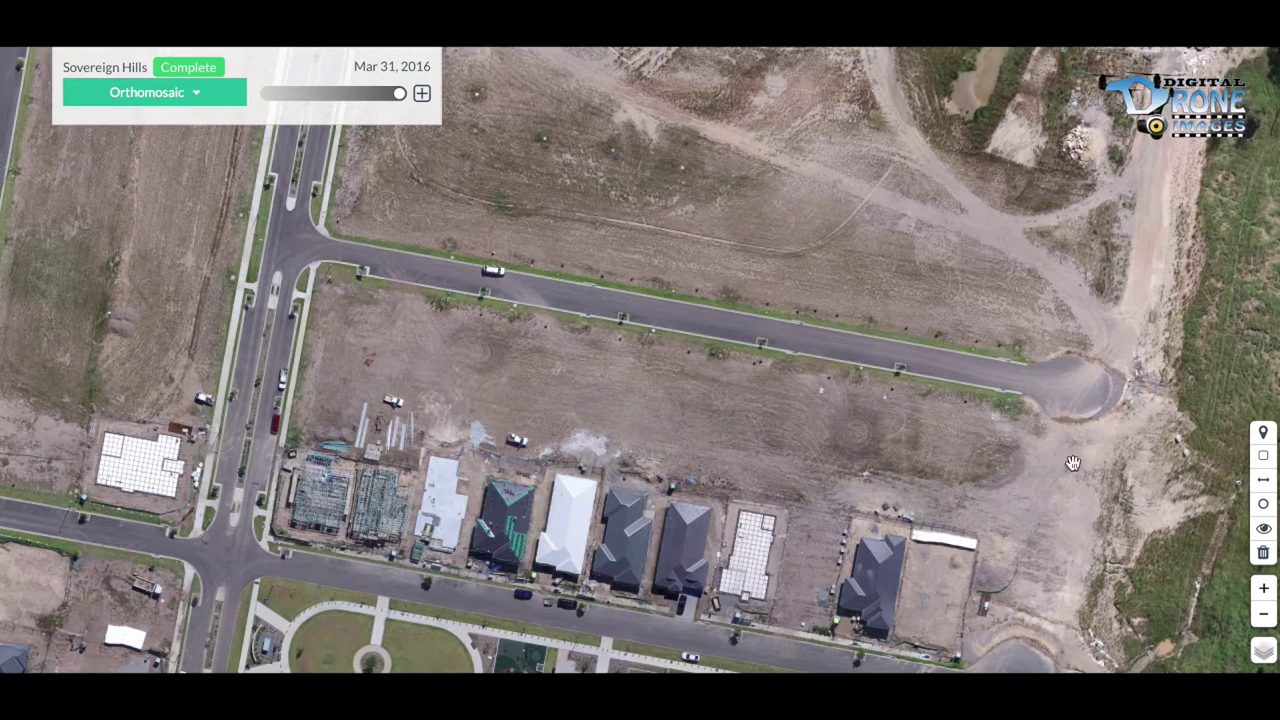
drag(1003, 482, 997, 466)
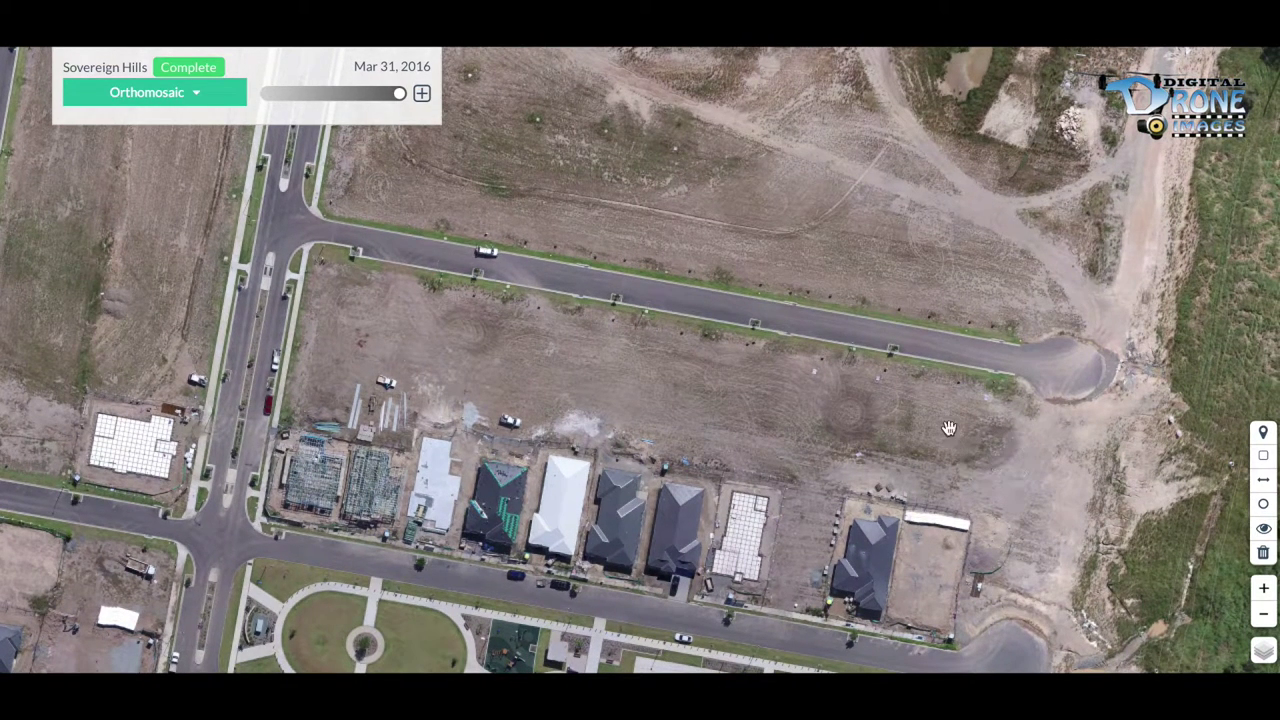
Show the house row in Elevation Toolbox with the colour range narrowed to -4.4 to 6.51.
click(194, 93)
click(143, 256)
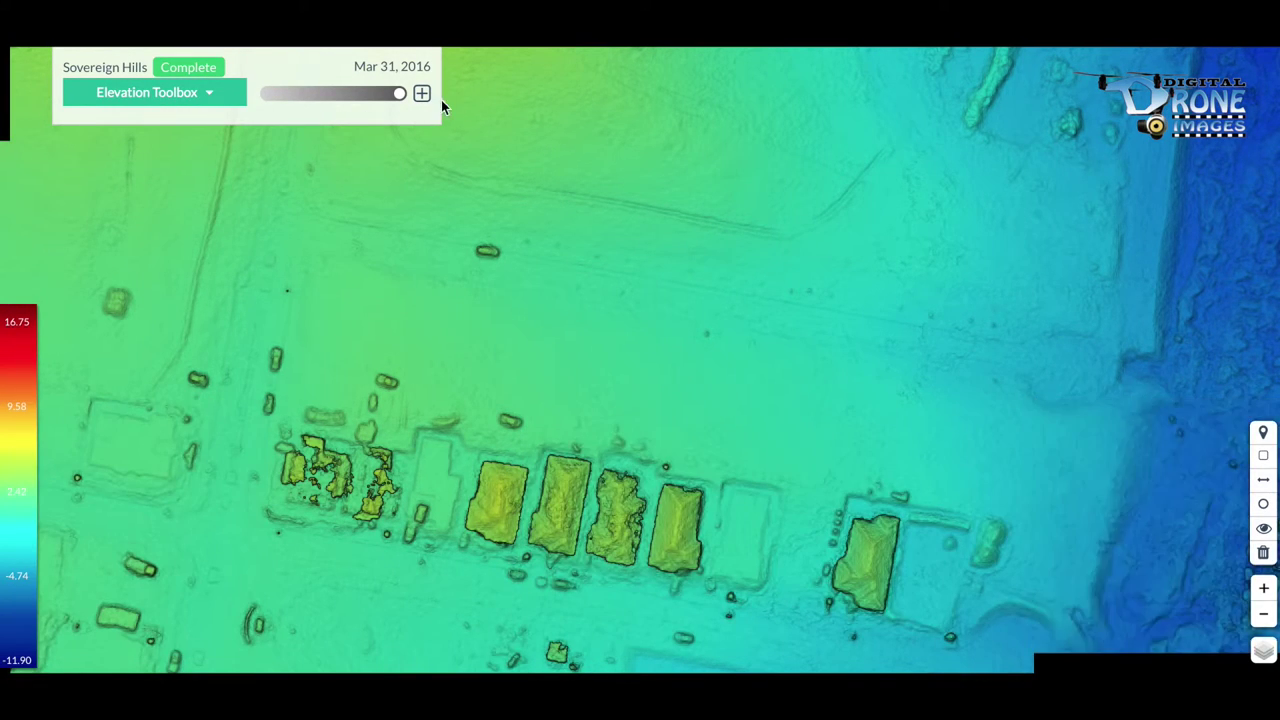
click(422, 93)
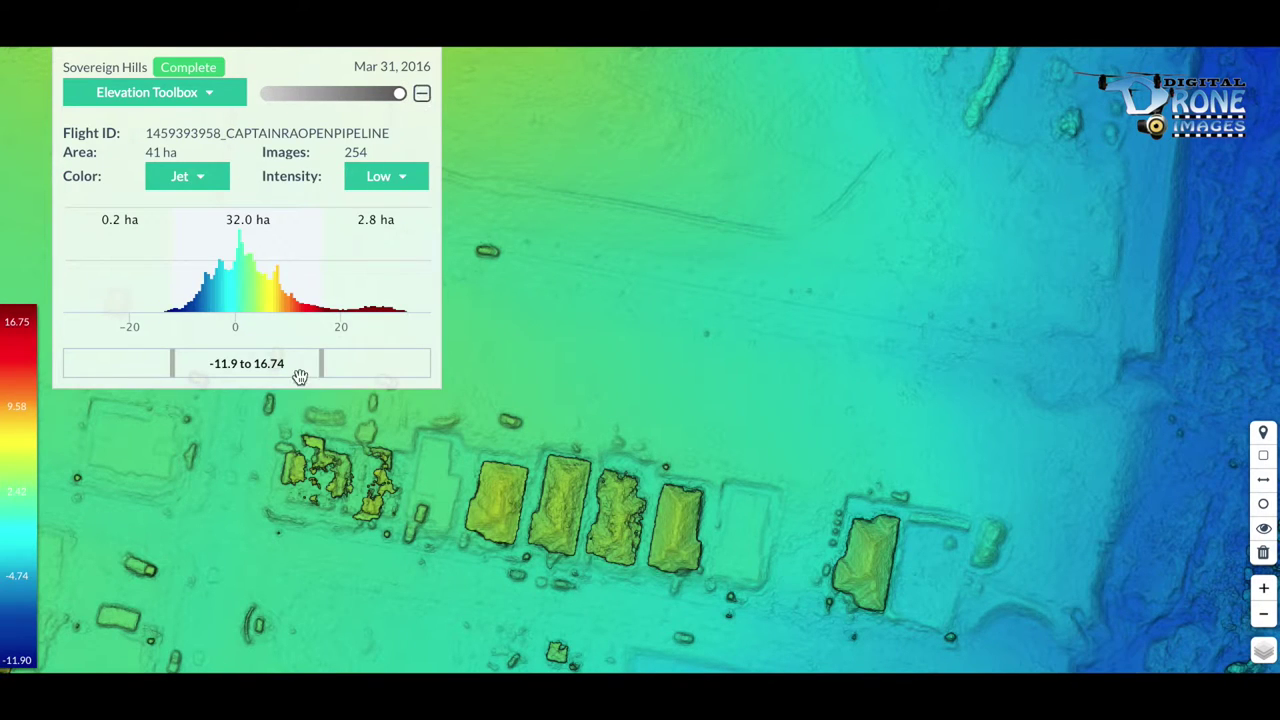
drag(323, 365, 279, 364)
drag(173, 366, 269, 364)
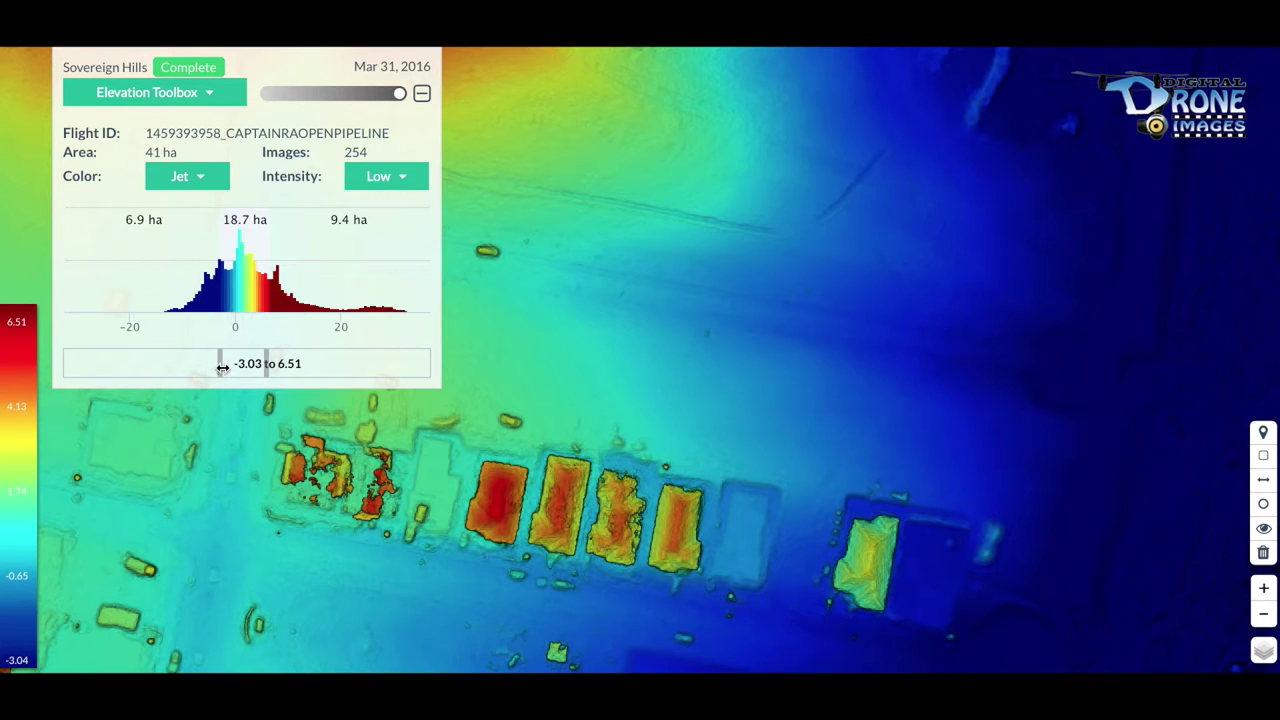
drag(222, 367, 213, 366)
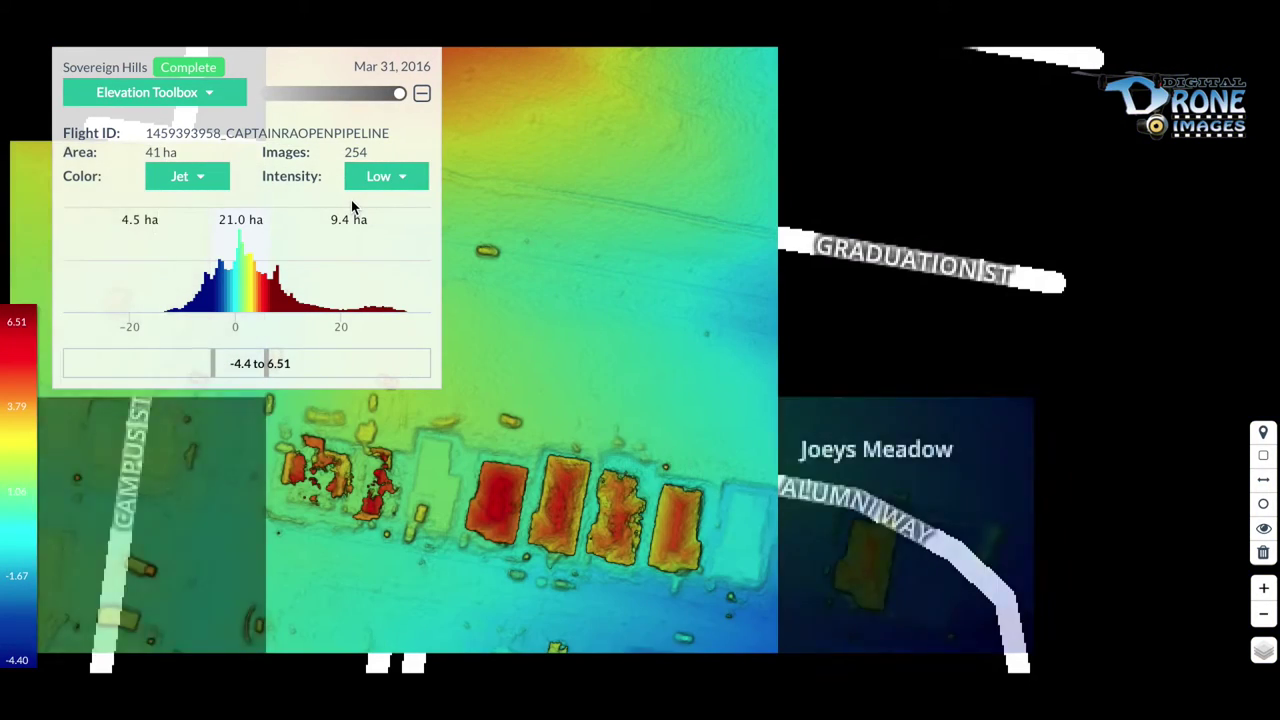
click(421, 93)
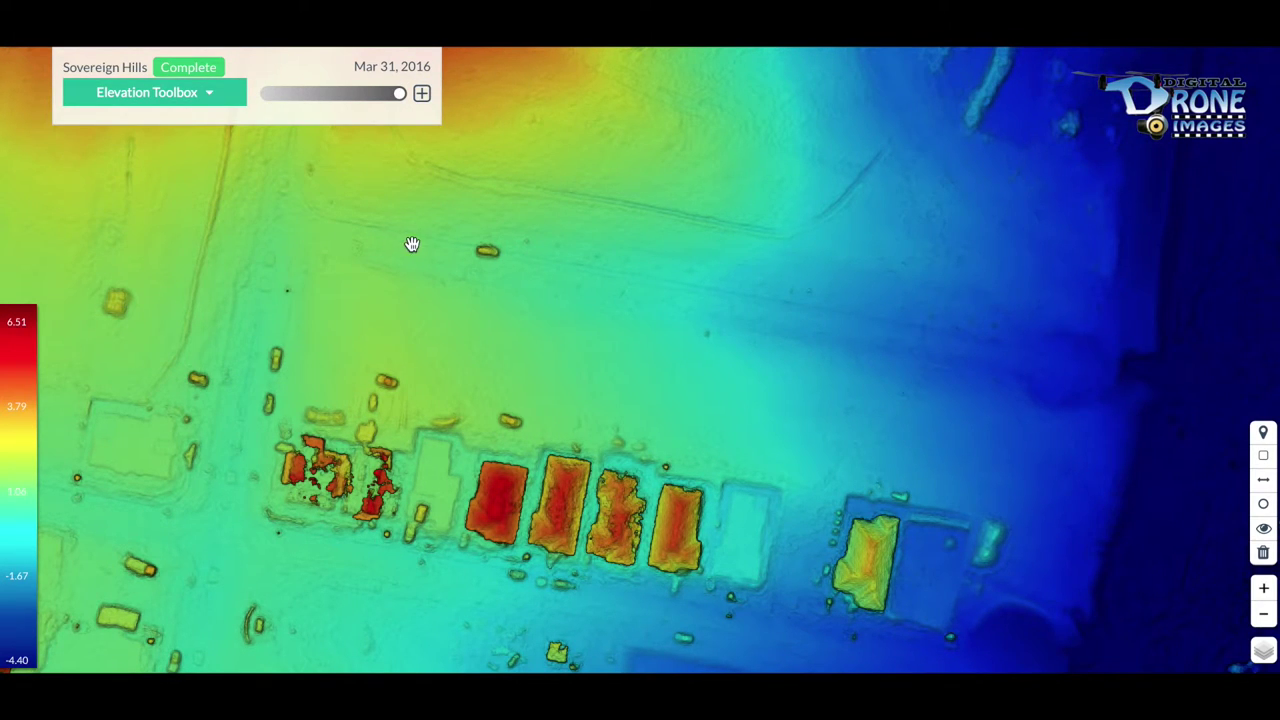
click(421, 94)
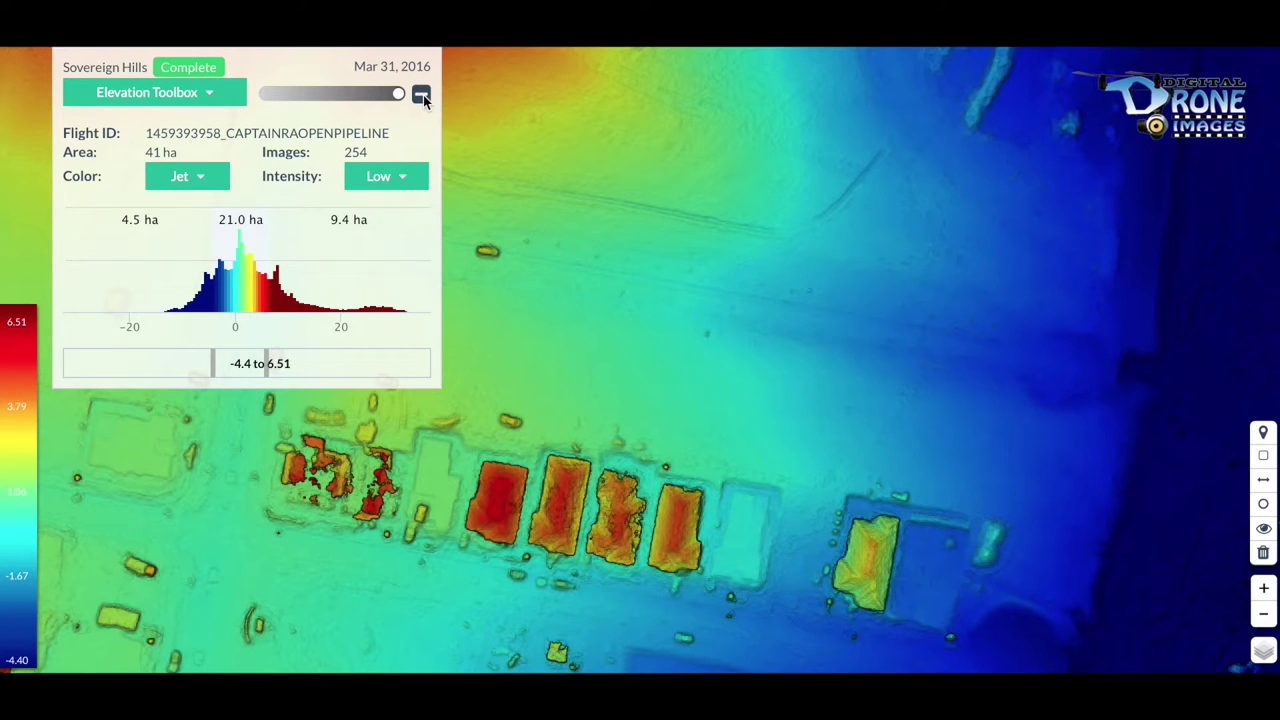
click(421, 95)
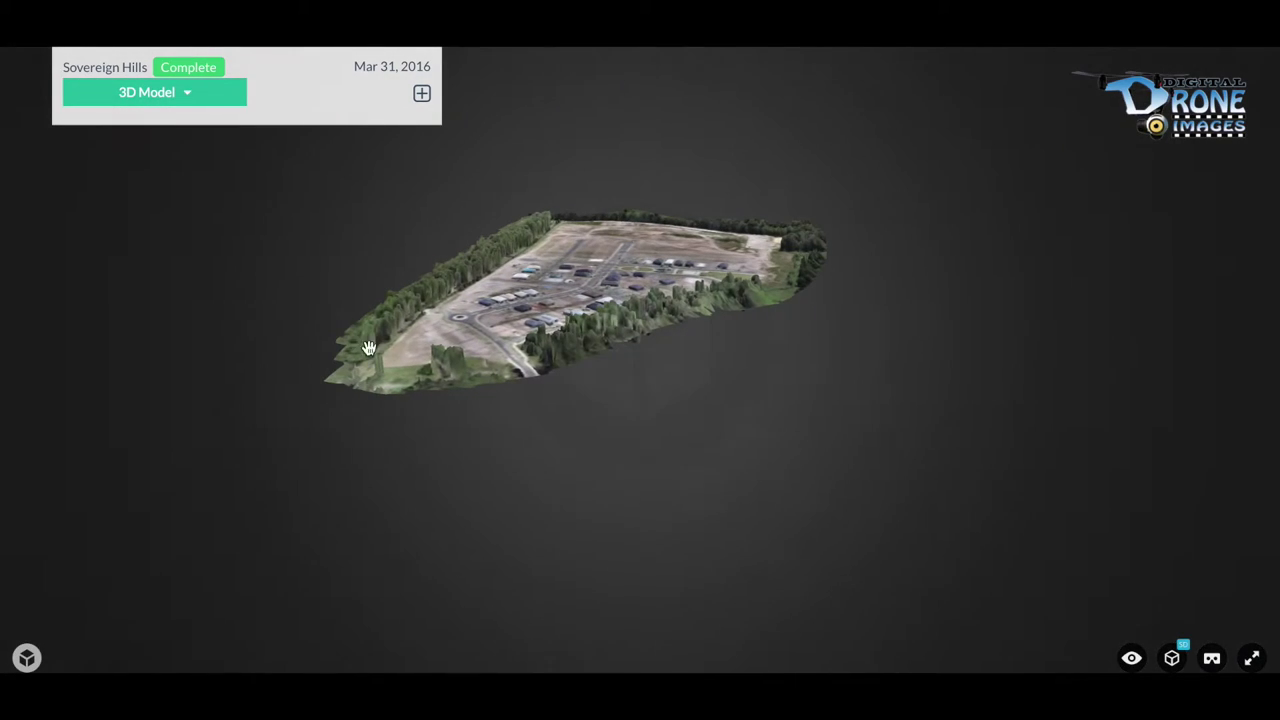
Orbit, tilt and zoom the 3D model into an oblique view across the whole estate.
drag(542, 299, 783, 231)
drag(628, 212, 549, 432)
drag(643, 449, 722, 478)
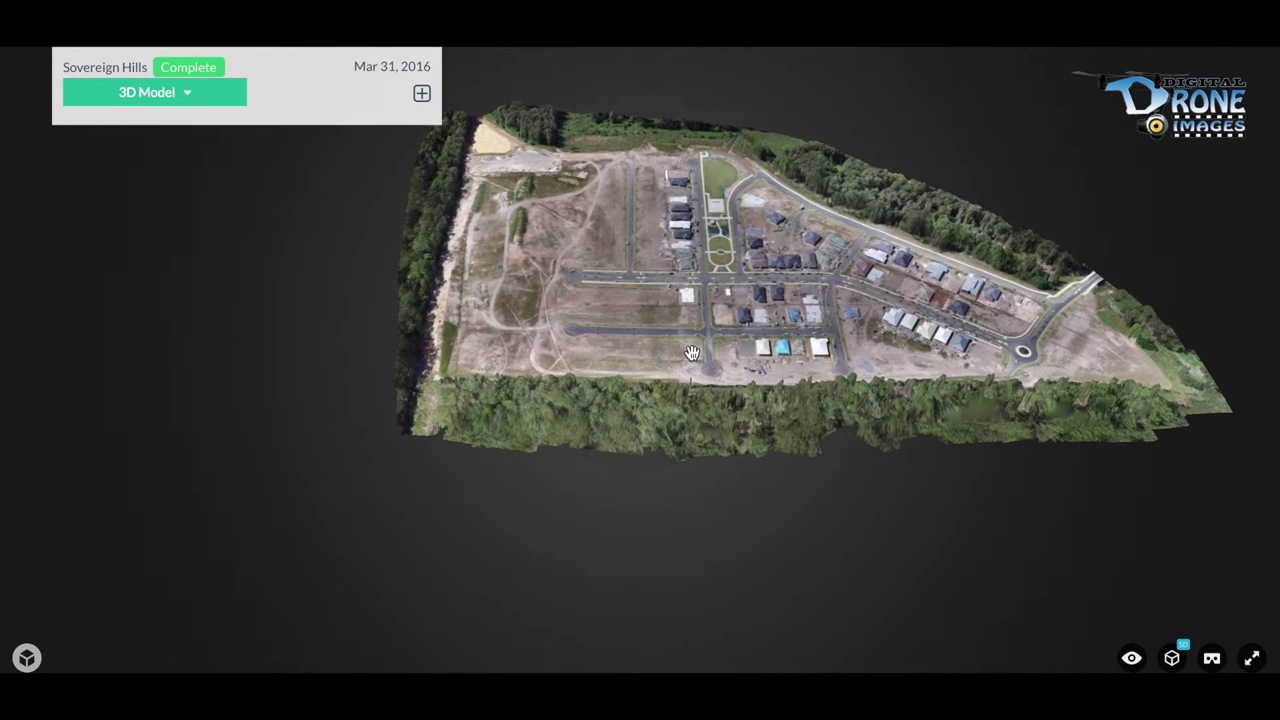
double_click(871, 288)
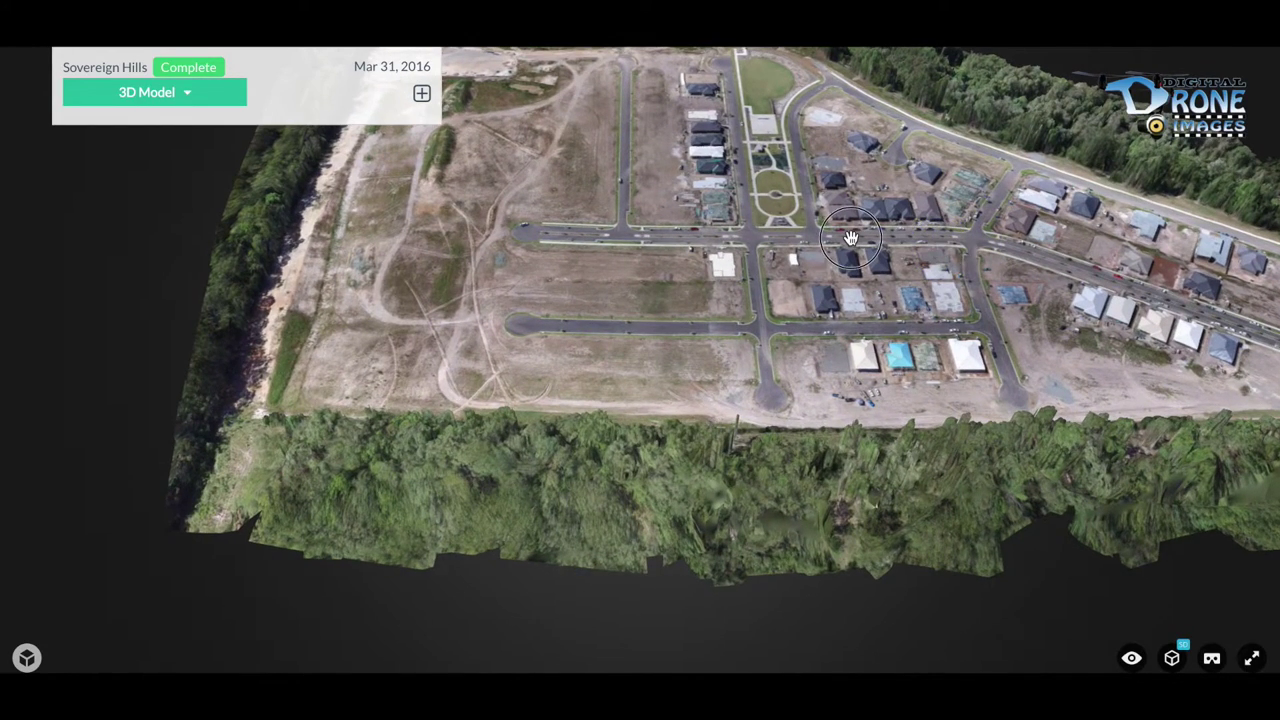
drag(849, 238, 678, 300)
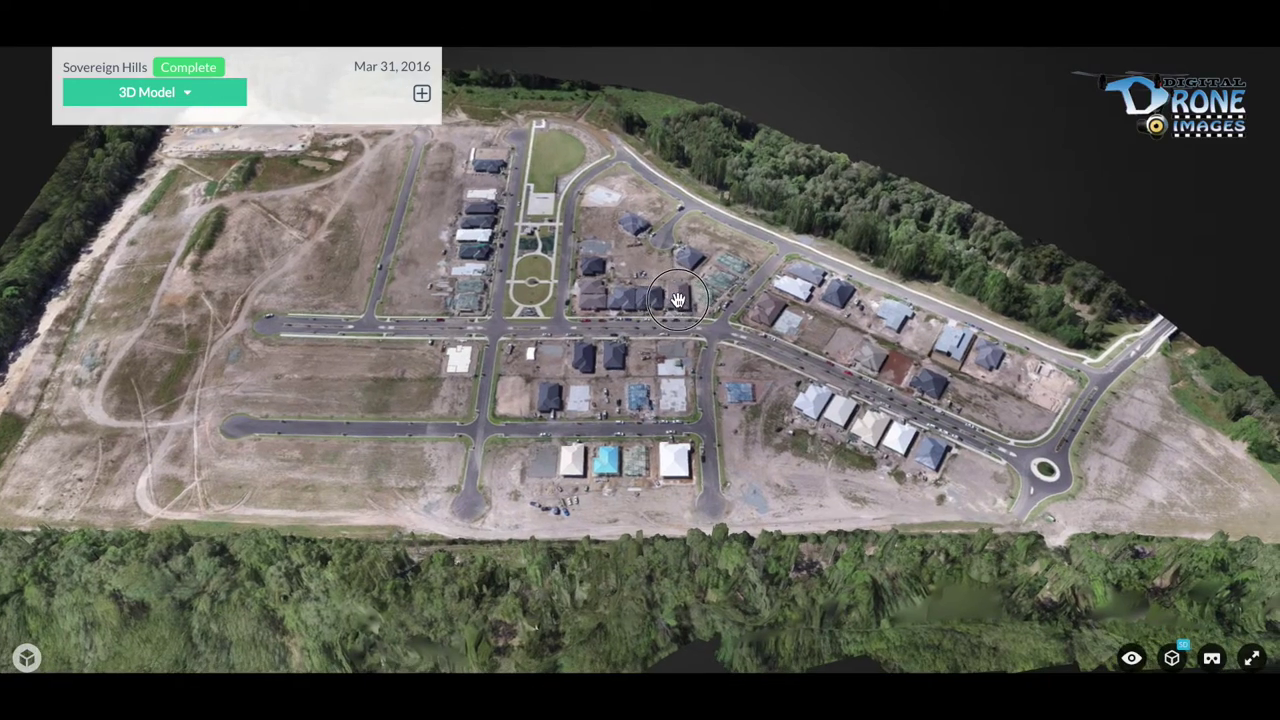
drag(789, 393, 712, 405)
drag(685, 404, 607, 369)
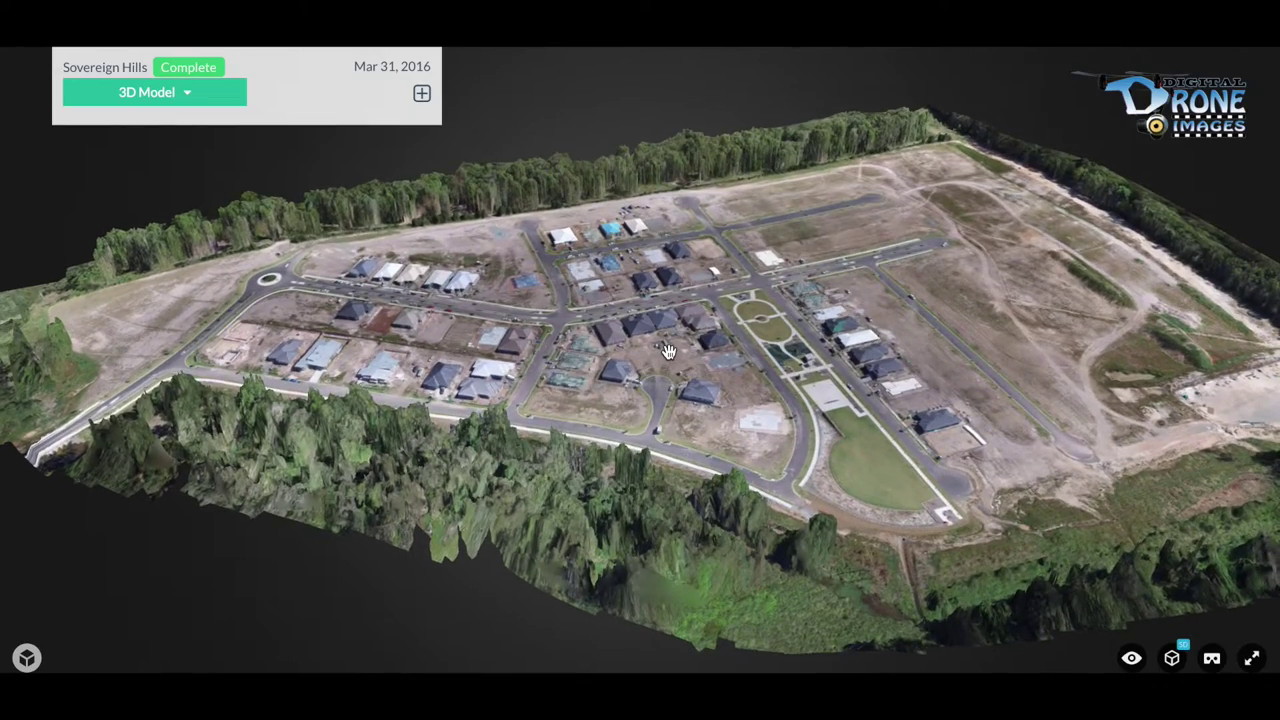
Move through the 3D model from the open field toward the far road and new houses.
scroll(960, 294, up, 5)
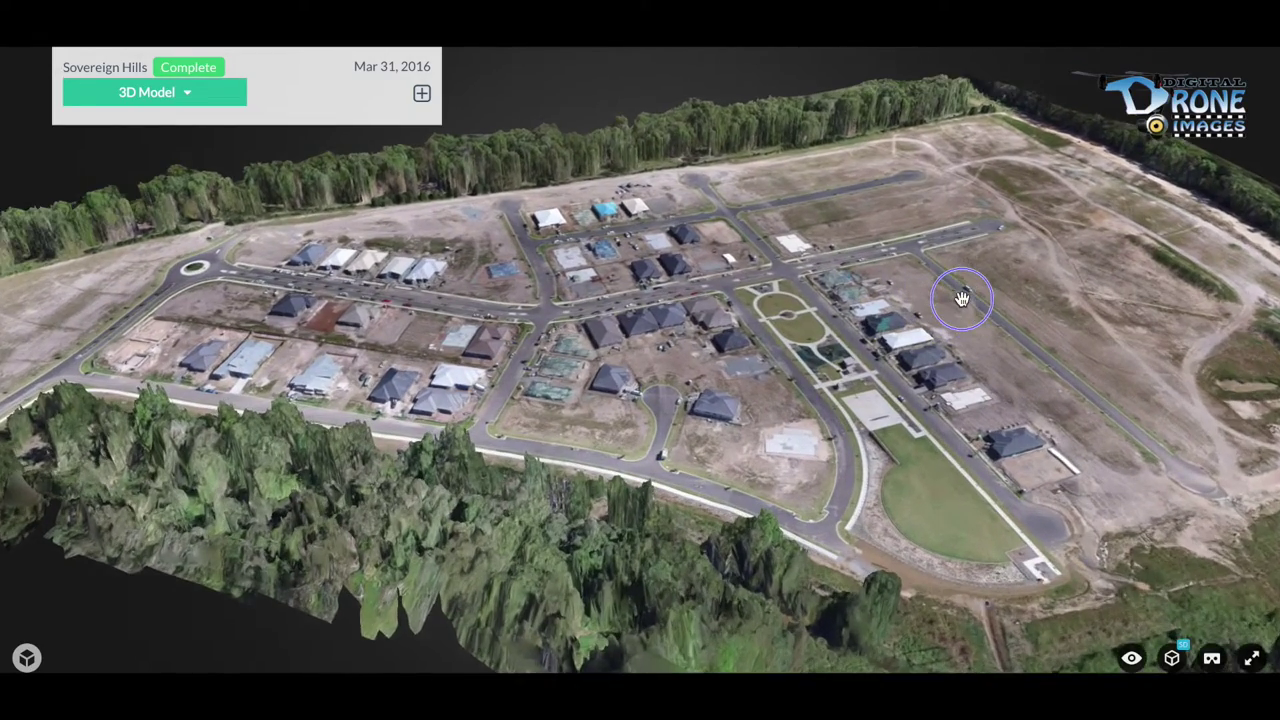
scroll(1140, 254, up, 2)
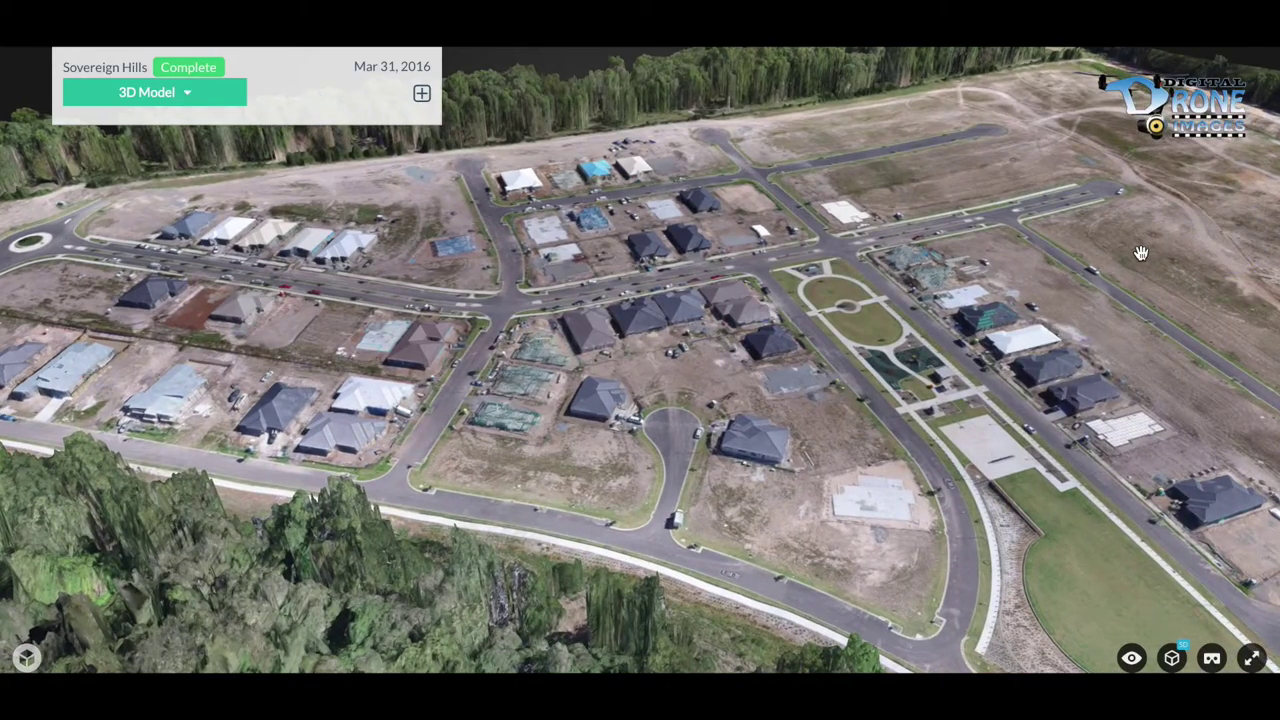
drag(1140, 254, 978, 287)
drag(822, 294, 736, 348)
drag(725, 411, 795, 215)
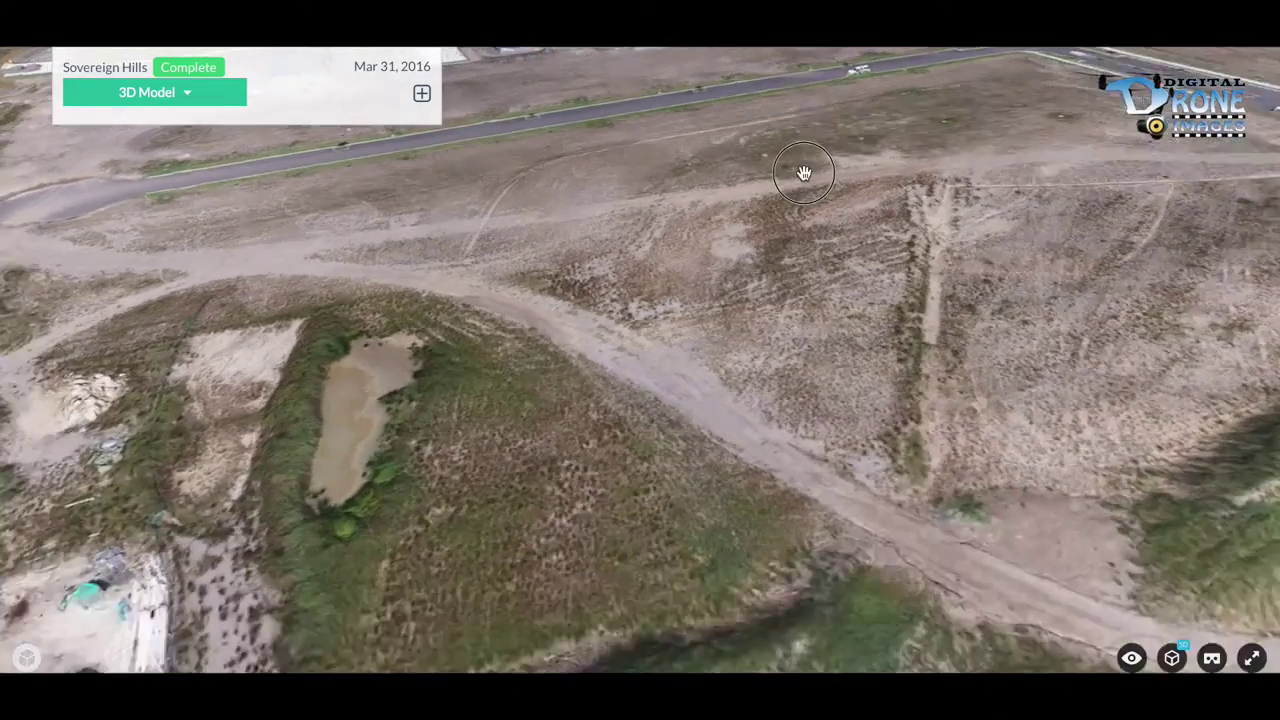
drag(804, 173, 802, 170)
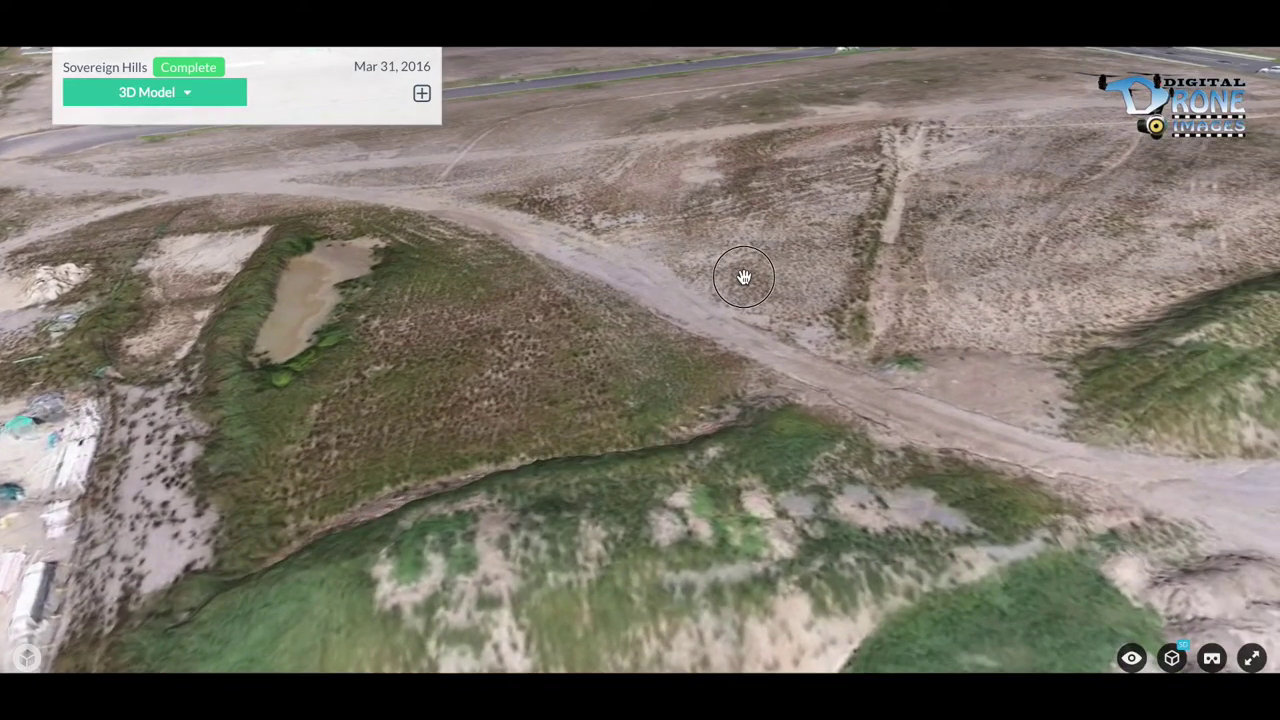
mouse_move(743, 277)
mouse_down()
mouse_move(748, 257)
mouse_move(737, 288)
mouse_up()
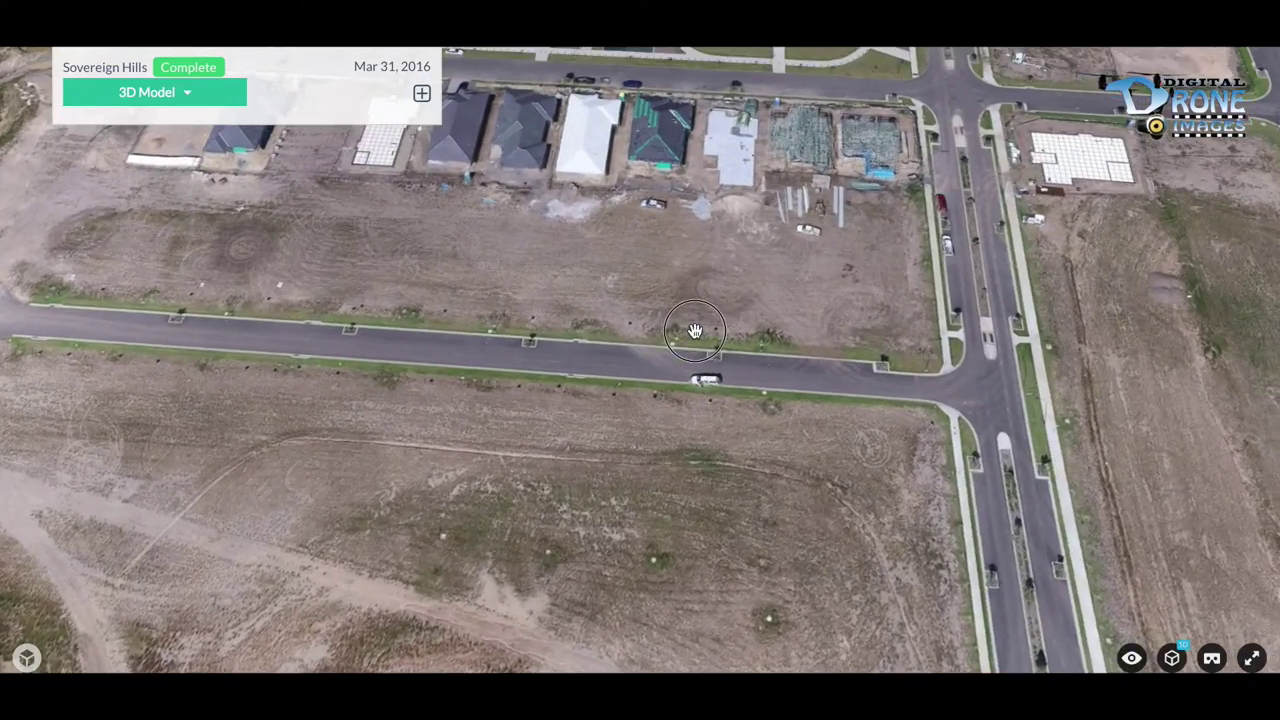
drag(695, 330, 614, 355)
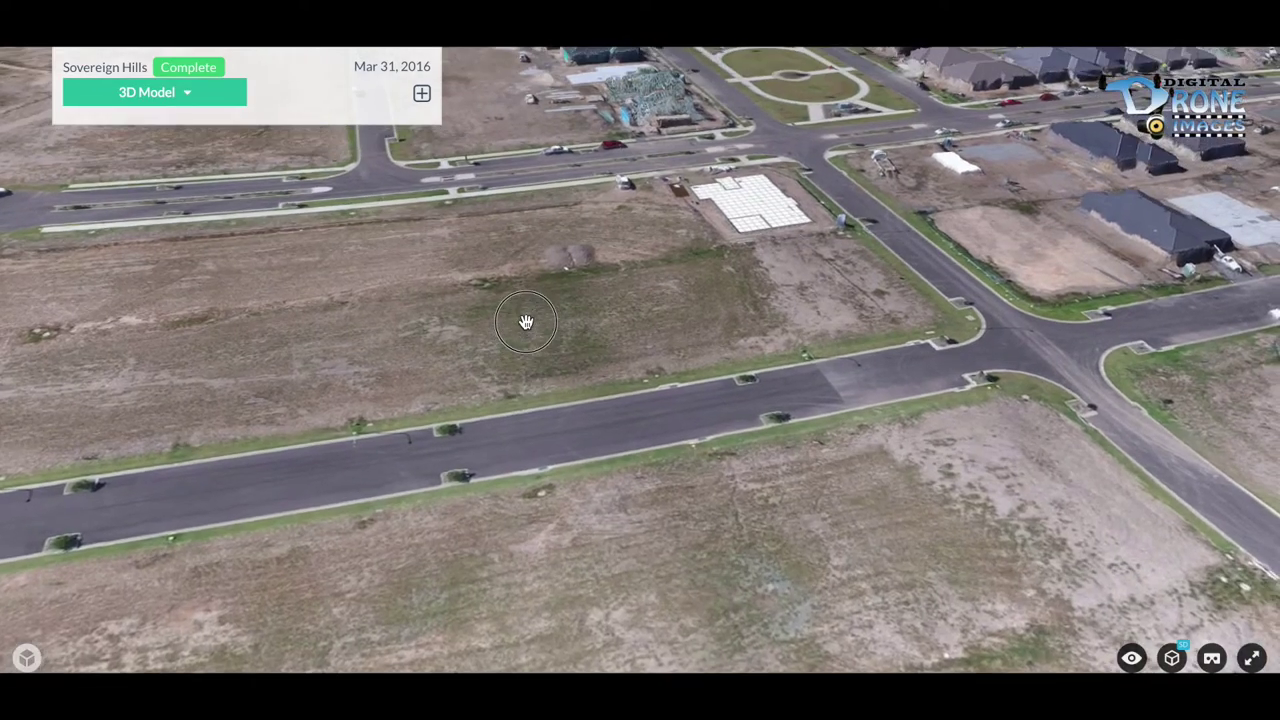
drag(526, 322, 513, 402)
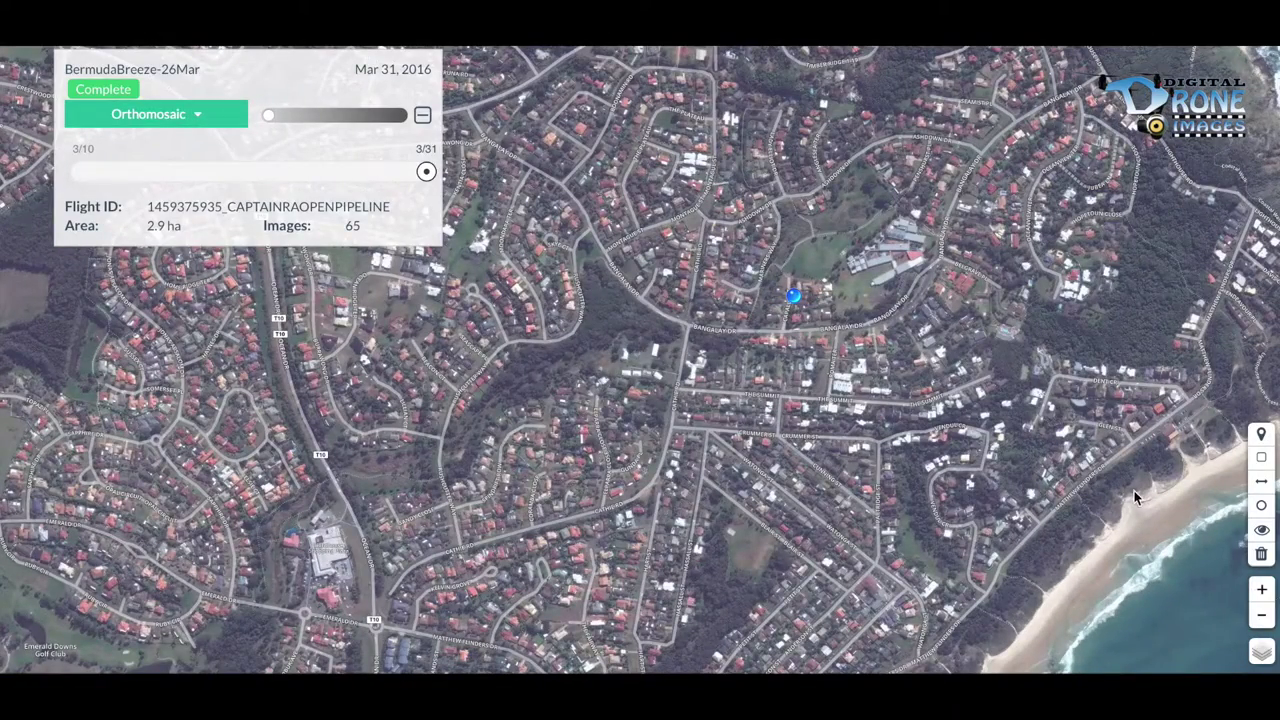
Fade the BermudaBreeze orthomosaic to full opacity and zoom in on the site.
click(401, 120)
click(400, 115)
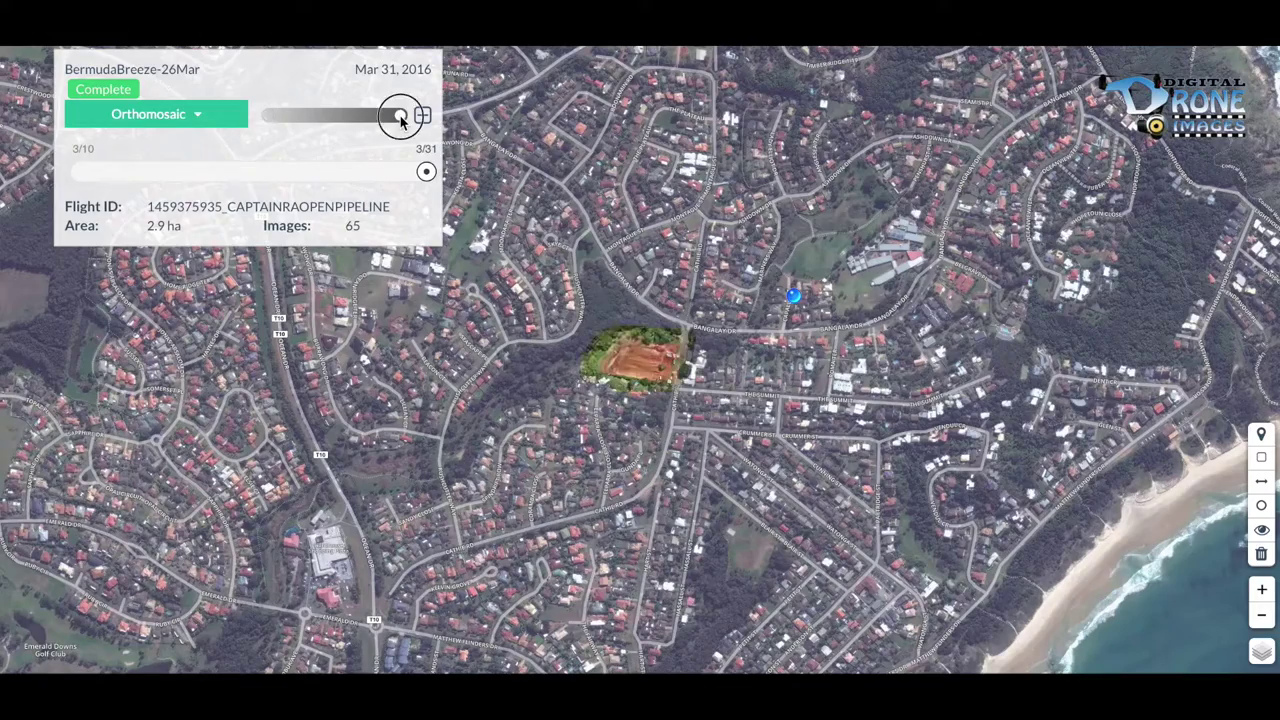
click(1262, 594)
click(1262, 594)
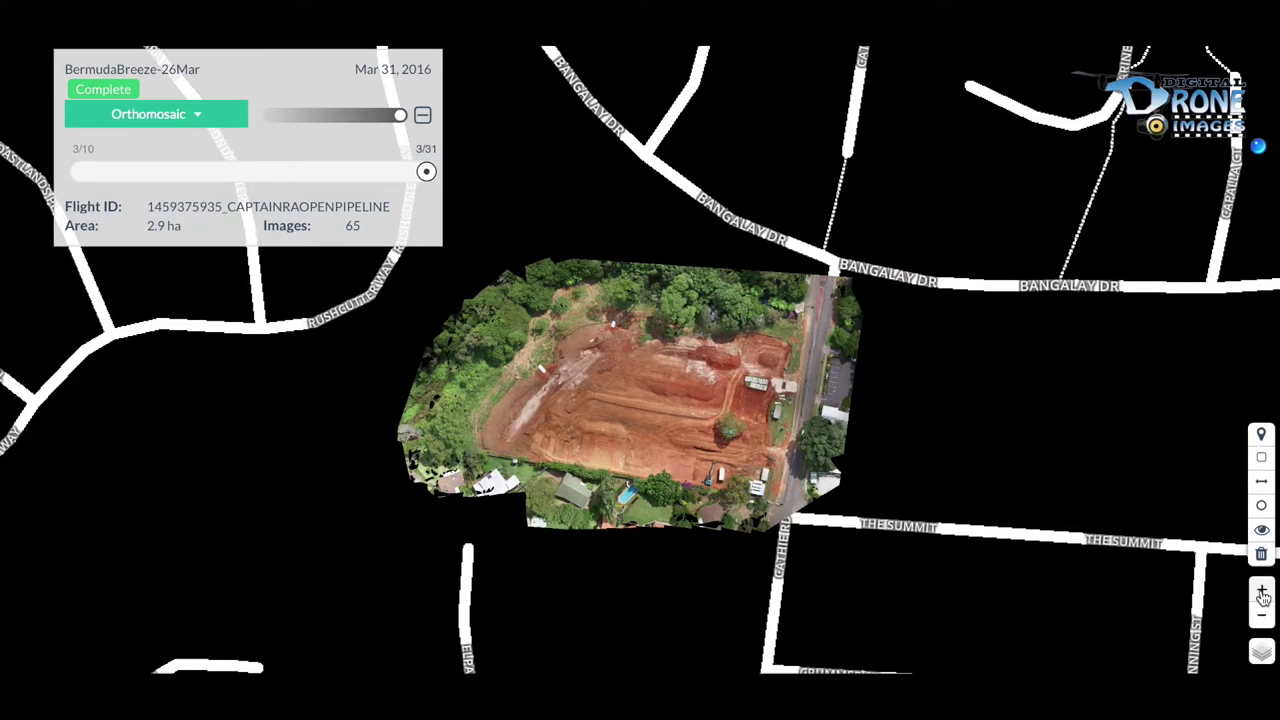
Compare the 21Feb flight with the 26Mar flight on the timeline.
click(255, 173)
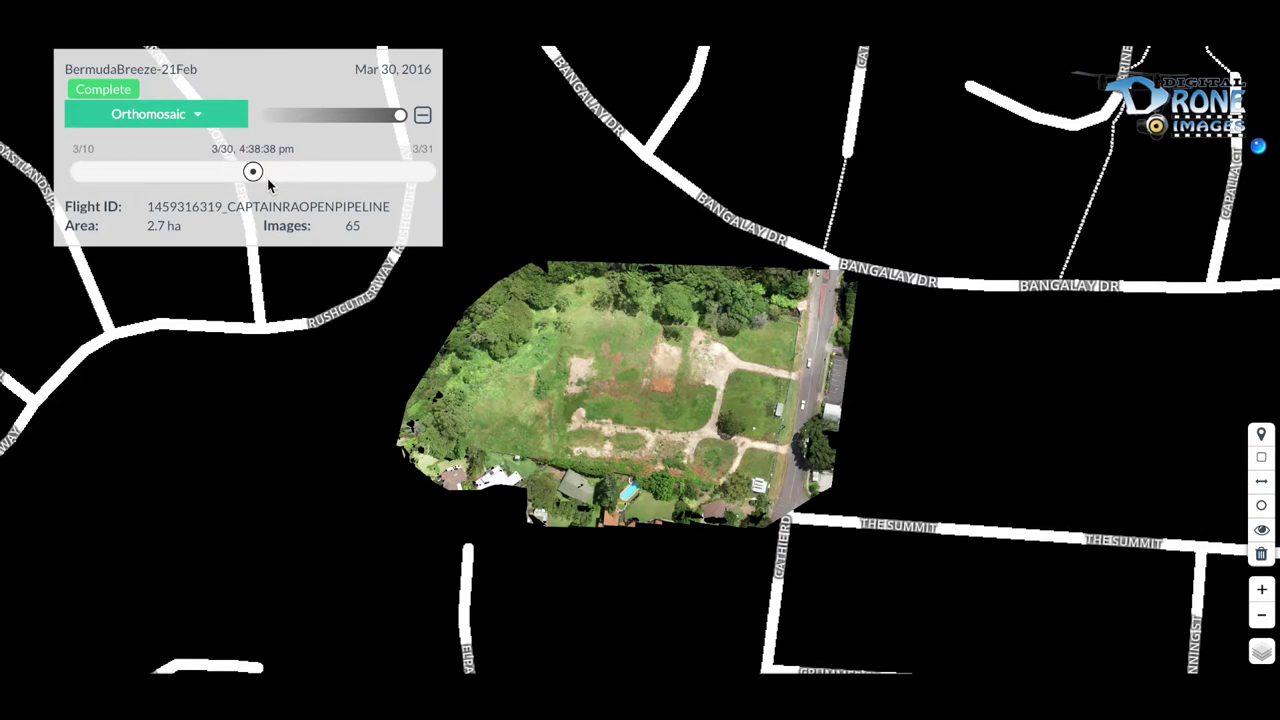
click(427, 174)
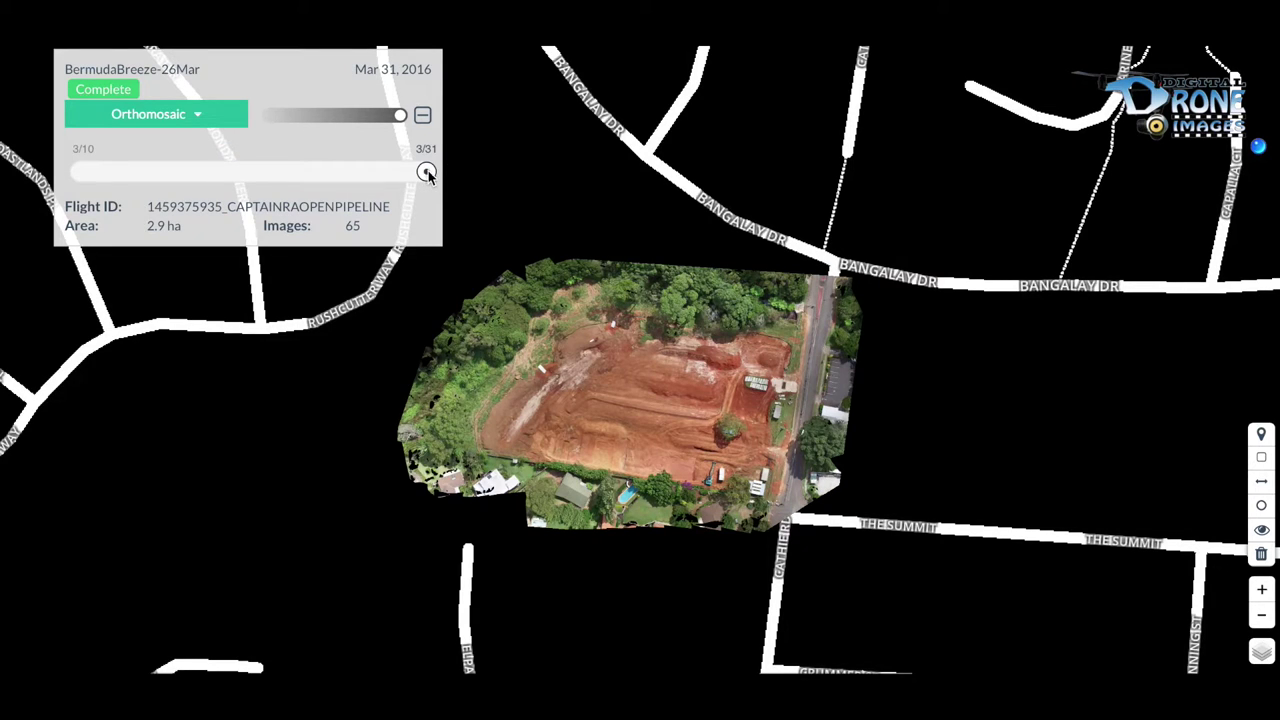
mouse_move(427, 174)
mouse_down()
mouse_move(303, 183)
mouse_move(424, 172)
mouse_up()
Zoom in and pan to centre the sand mound in the pit, then open the map-type list.
click(1262, 590)
click(1262, 592)
drag(1121, 479, 762, 478)
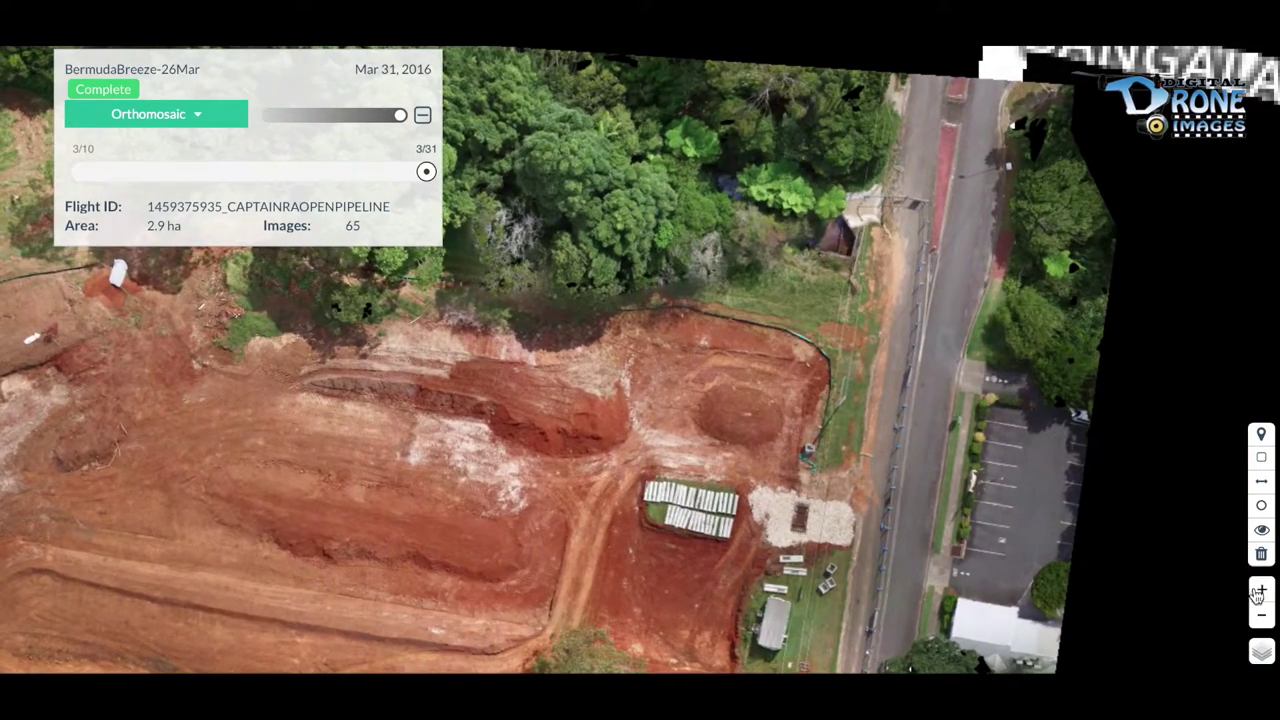
click(1260, 592)
drag(952, 457, 756, 406)
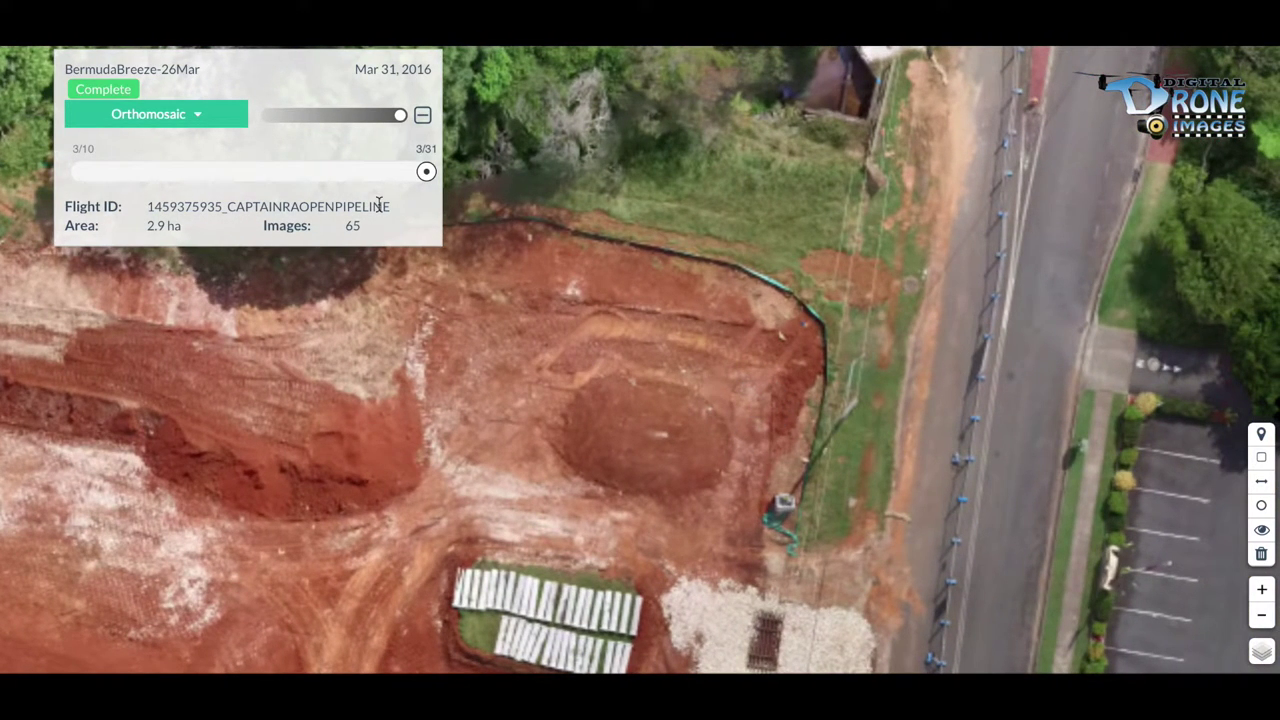
click(205, 119)
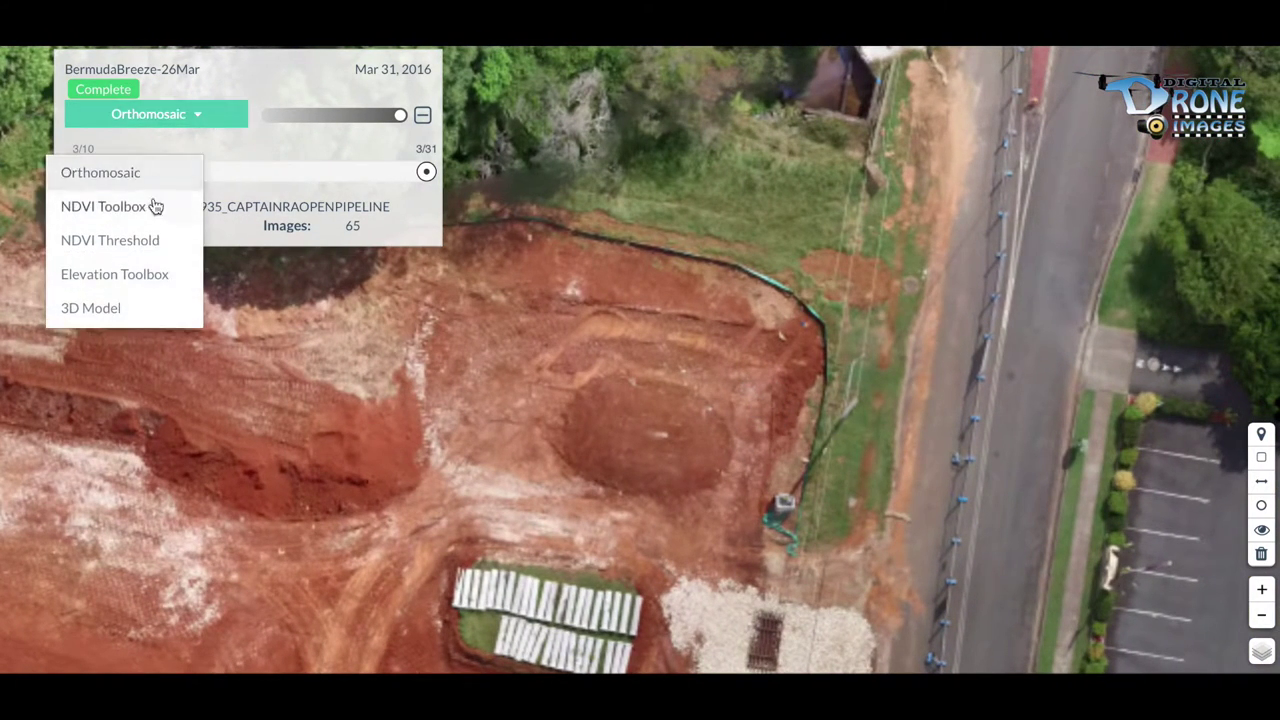
Switch to the Elevation Toolbox layer and start an area measurement.
click(130, 275)
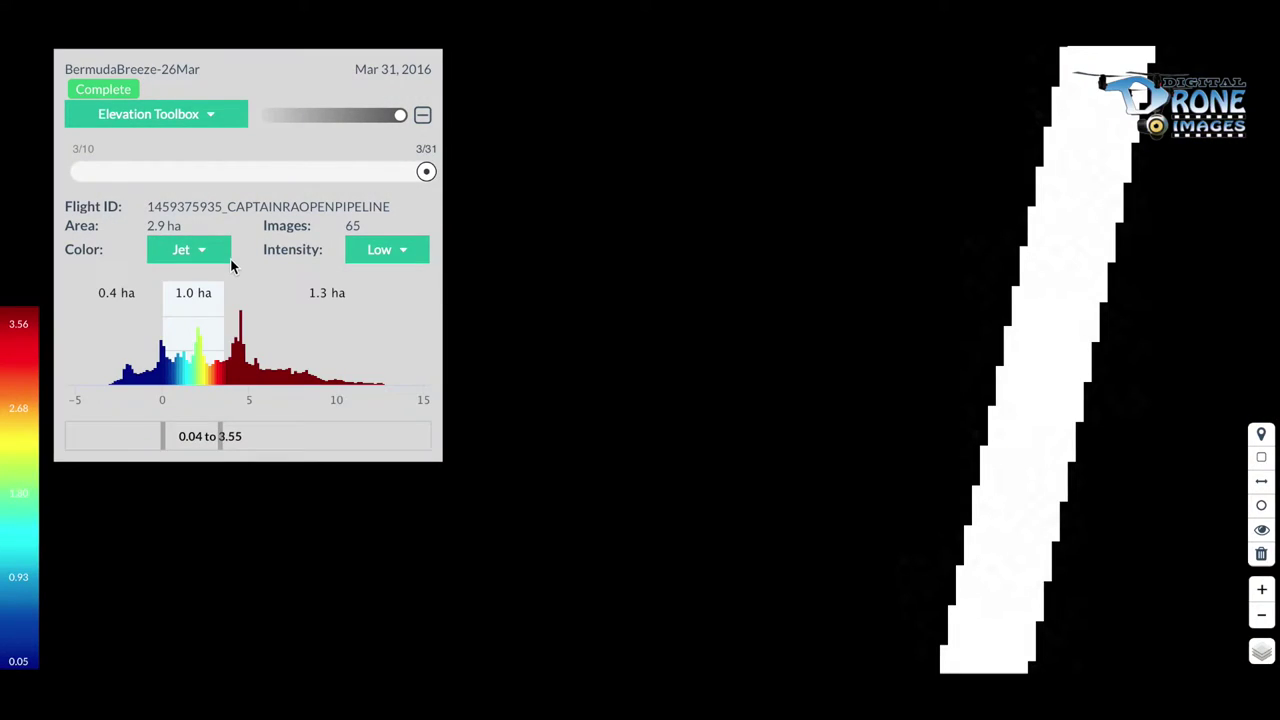
click(422, 114)
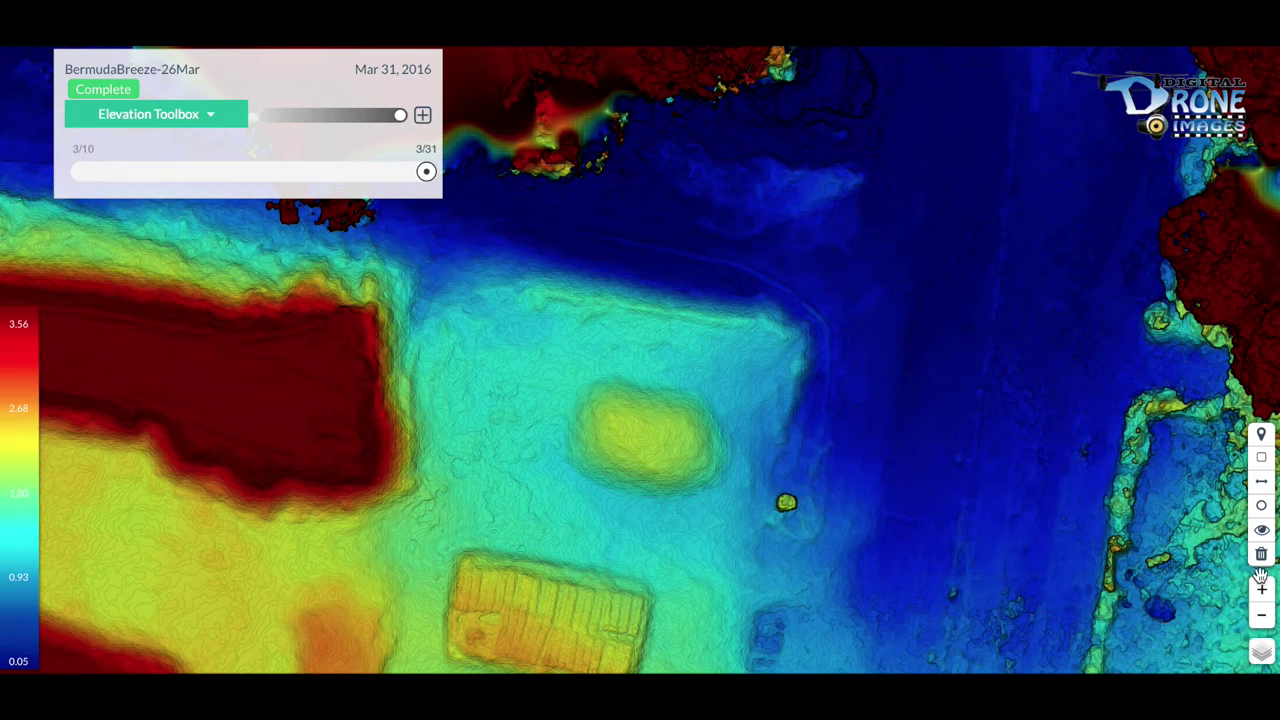
click(1261, 457)
Outline the sand mound with a closed polygon, measuring about 34.4 m³.
click(596, 362)
click(651, 371)
click(702, 372)
click(727, 398)
click(748, 450)
click(727, 498)
click(683, 510)
click(623, 509)
click(584, 489)
click(551, 461)
click(553, 418)
click(566, 383)
click(596, 362)
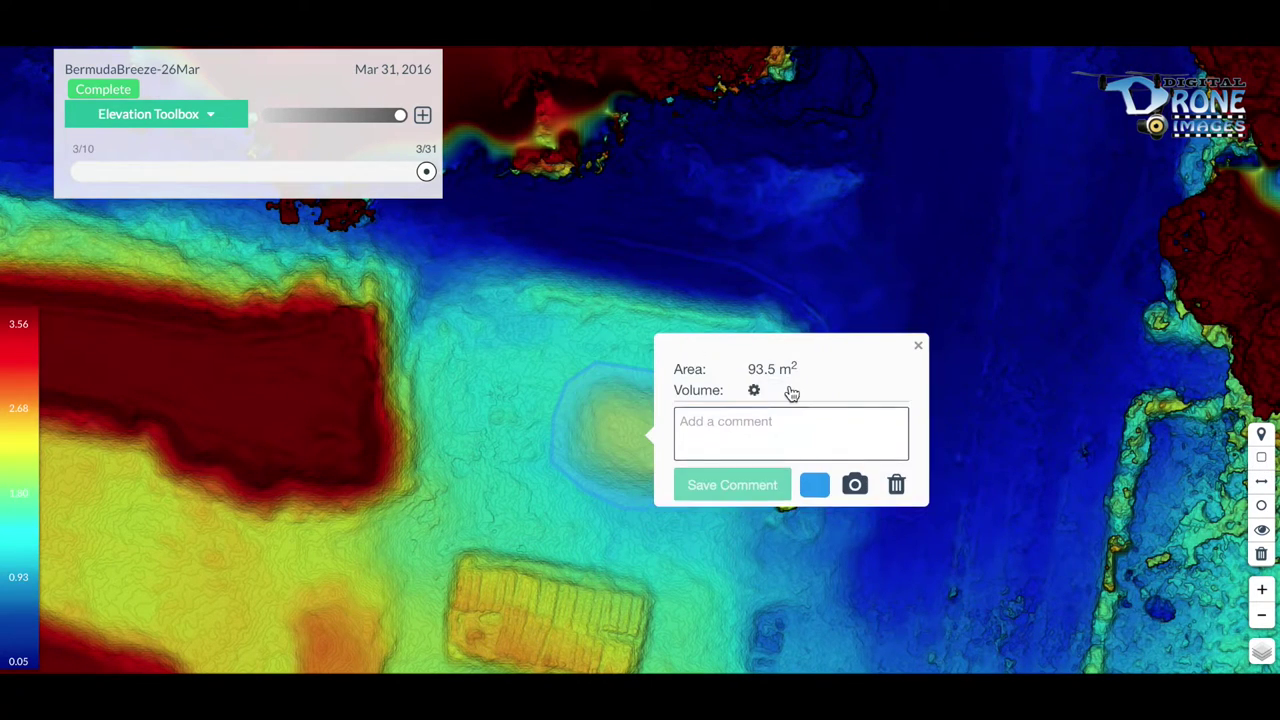
Save the comment 'This pile of sand is approx 34 cubic metres' on the measurement.
click(749, 460)
text(This pile of sand is approx)
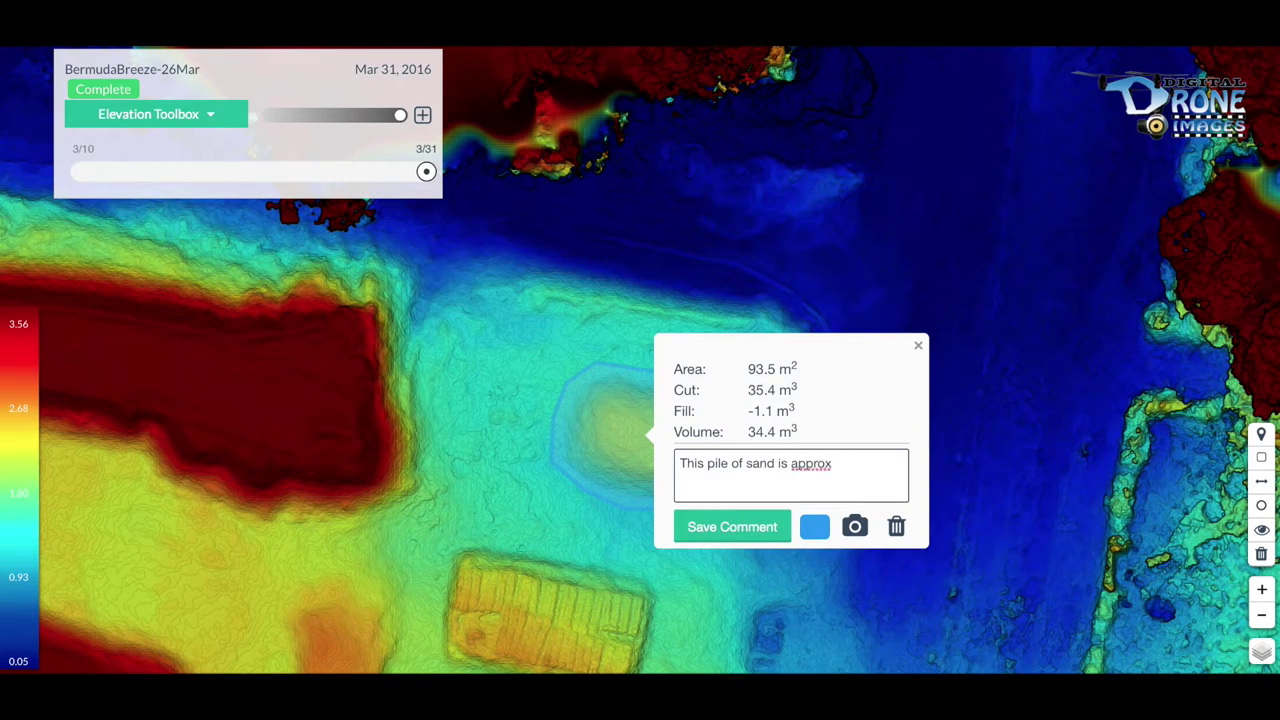
text( 34 cubic metres)
click(766, 530)
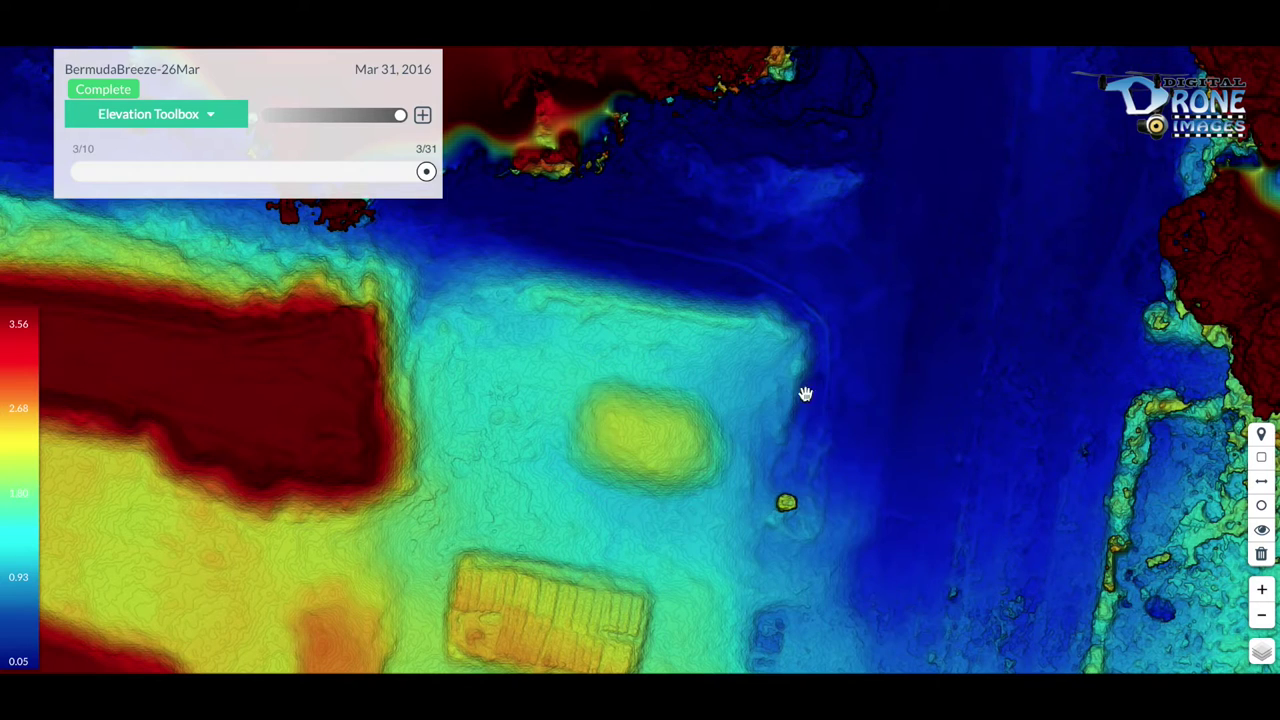
Zoom out to the whole site and switch back to the Orthomosaic layer.
click(1261, 604)
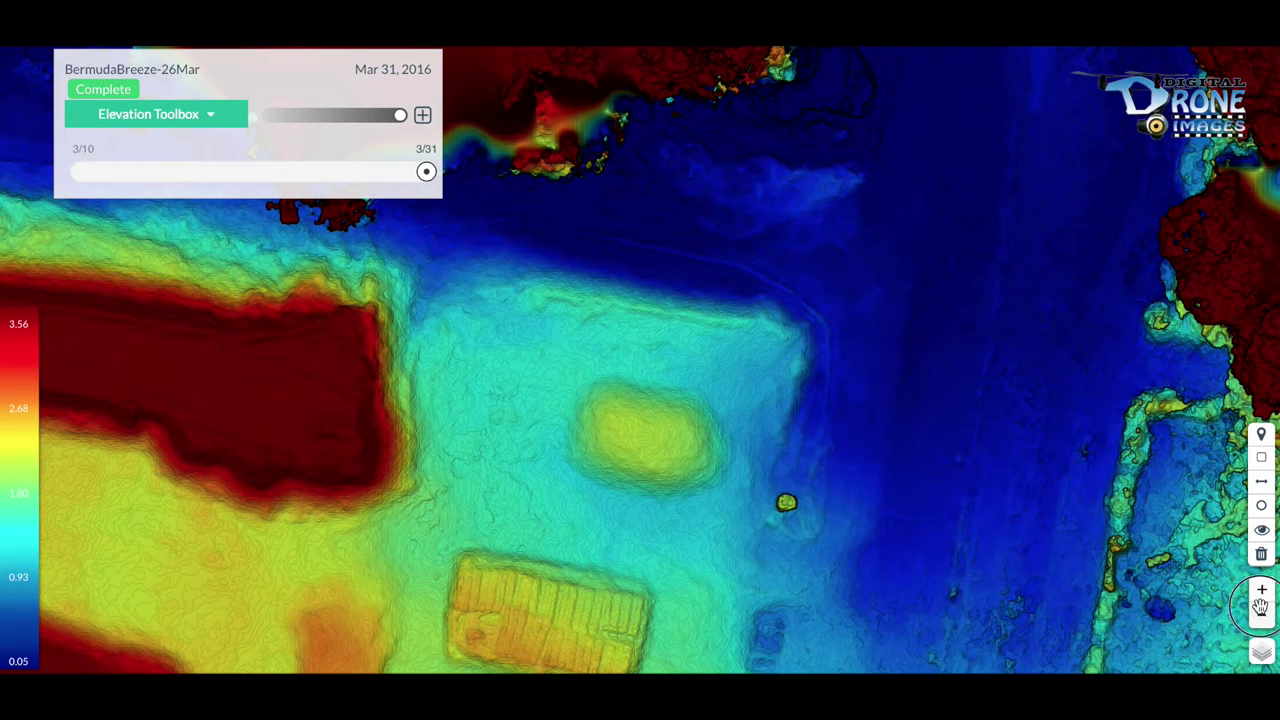
click(1262, 614)
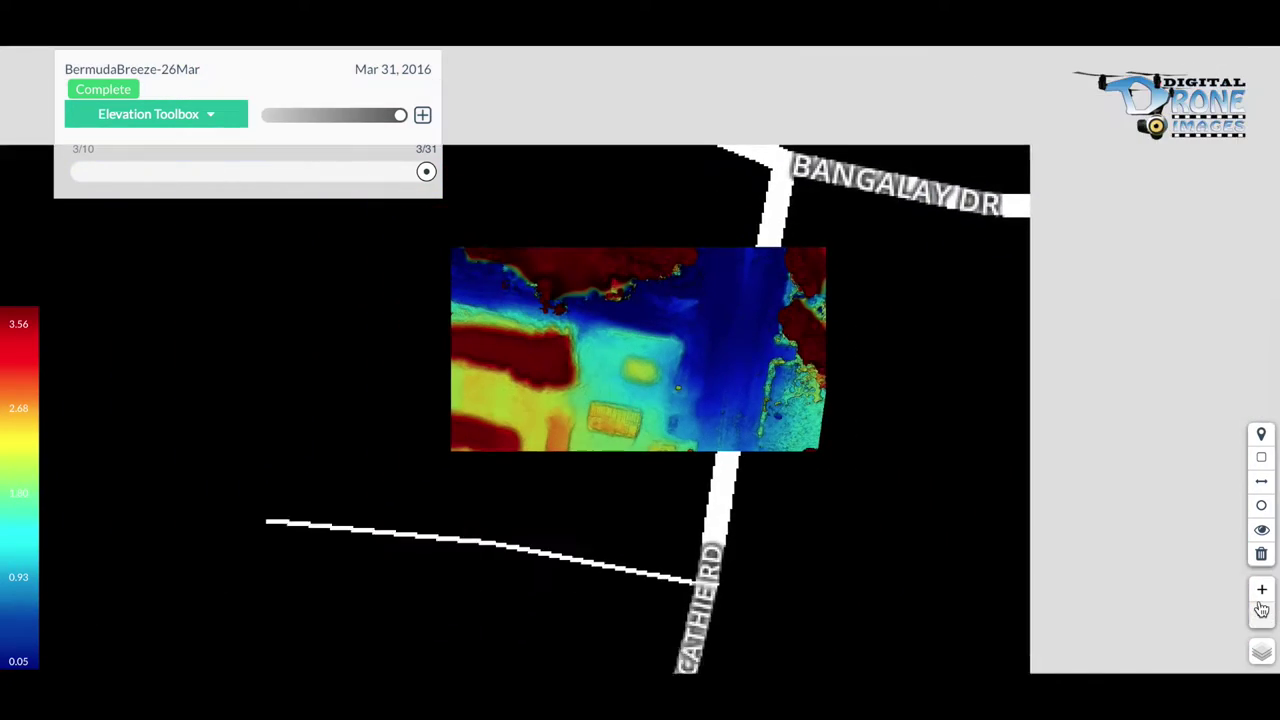
click(212, 116)
click(128, 174)
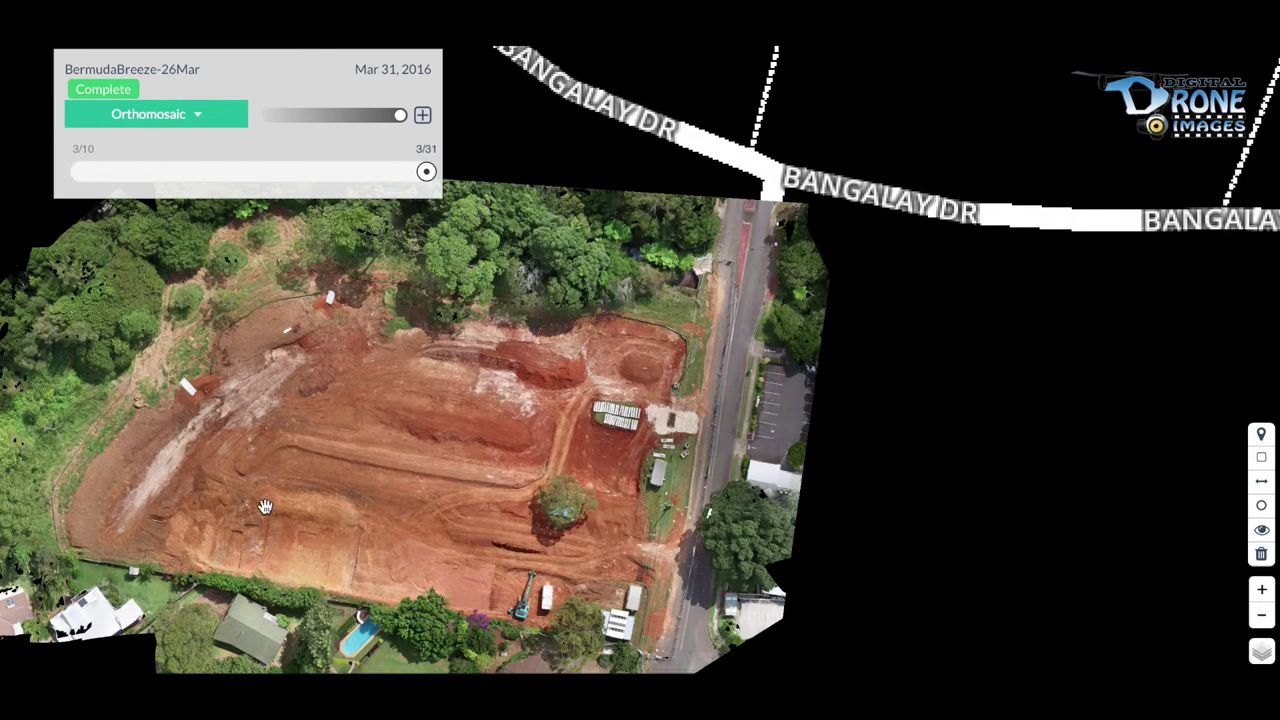
Switch BermudaBreeze-26Mar to the 3D Model view and orbit around the excavated pit.
click(194, 118)
click(90, 308)
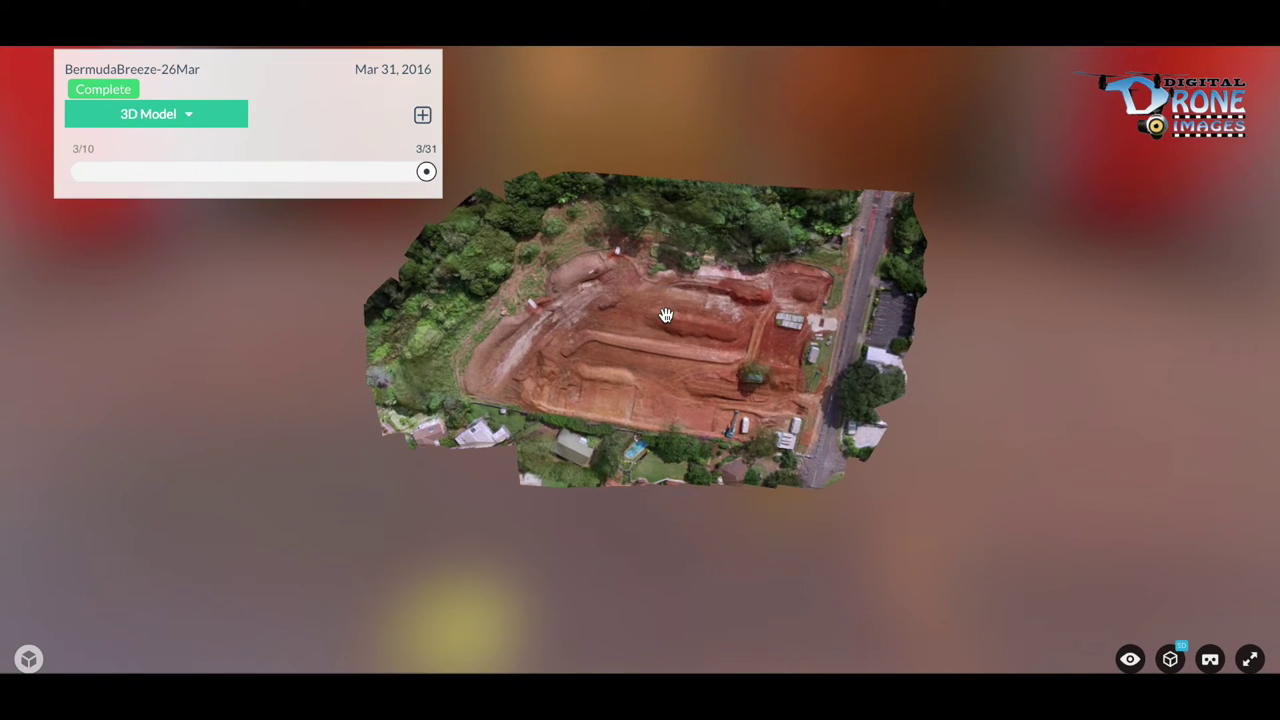
drag(666, 316, 1059, 143)
drag(954, 268, 971, 243)
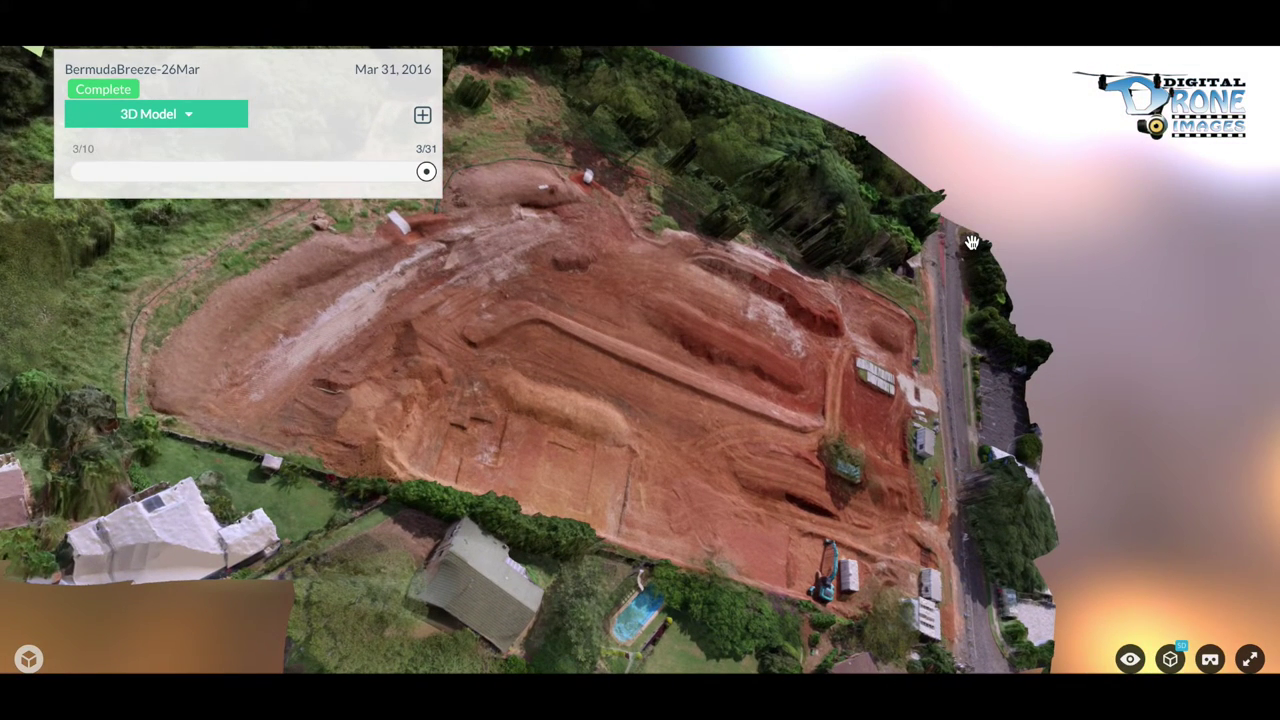